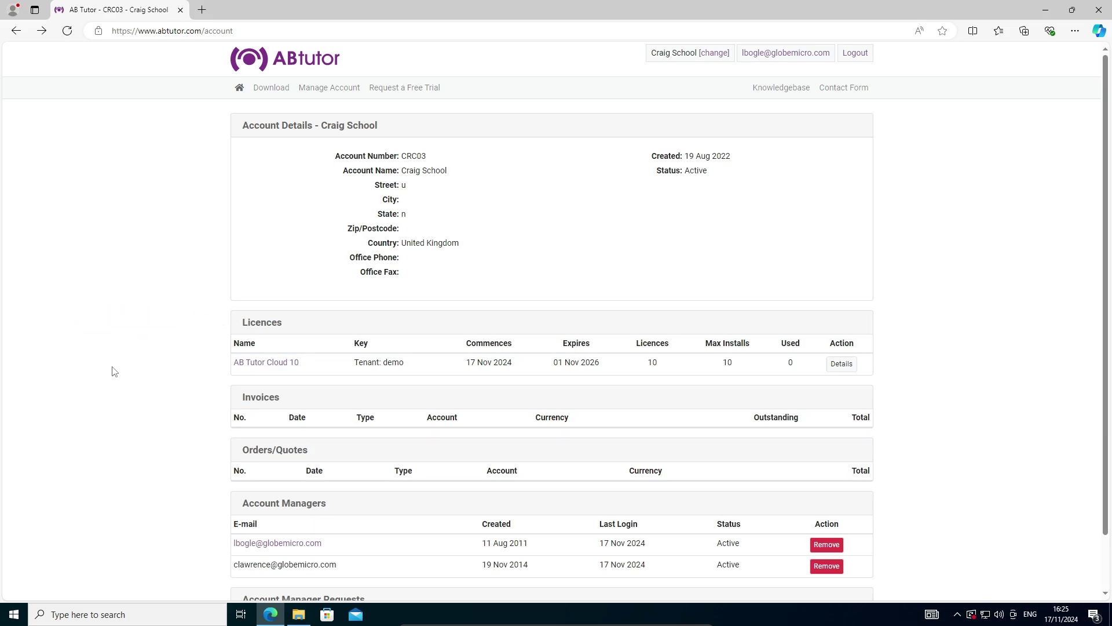
Step: Create a tenant administrator from the AB Tutor Cloud 10 licence, signing in to the demo tenant with Google
click(340, 368)
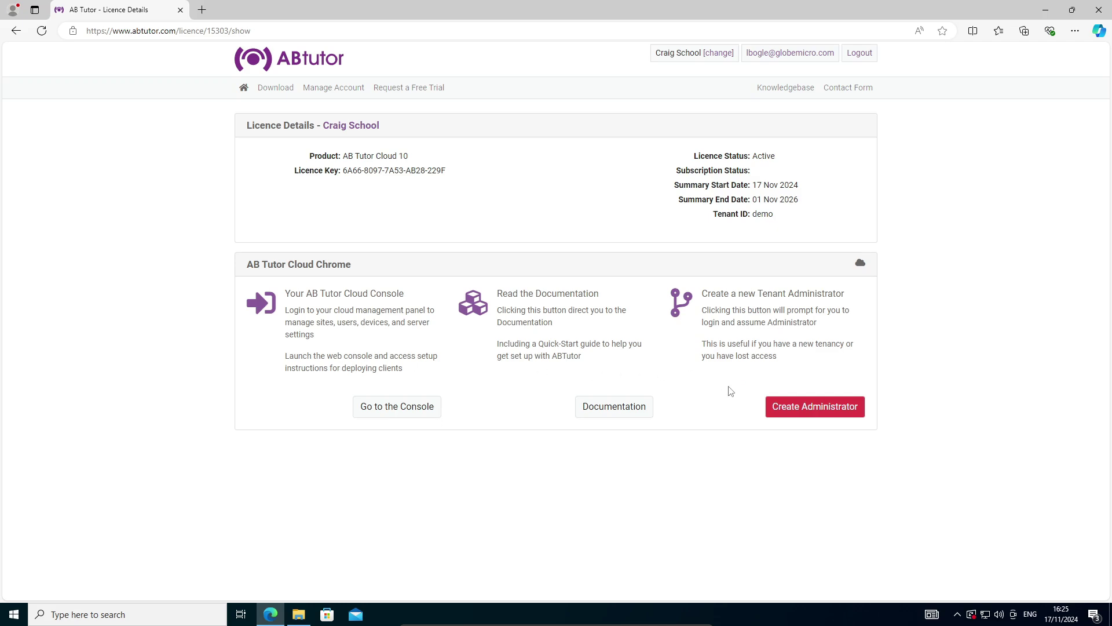
click(787, 408)
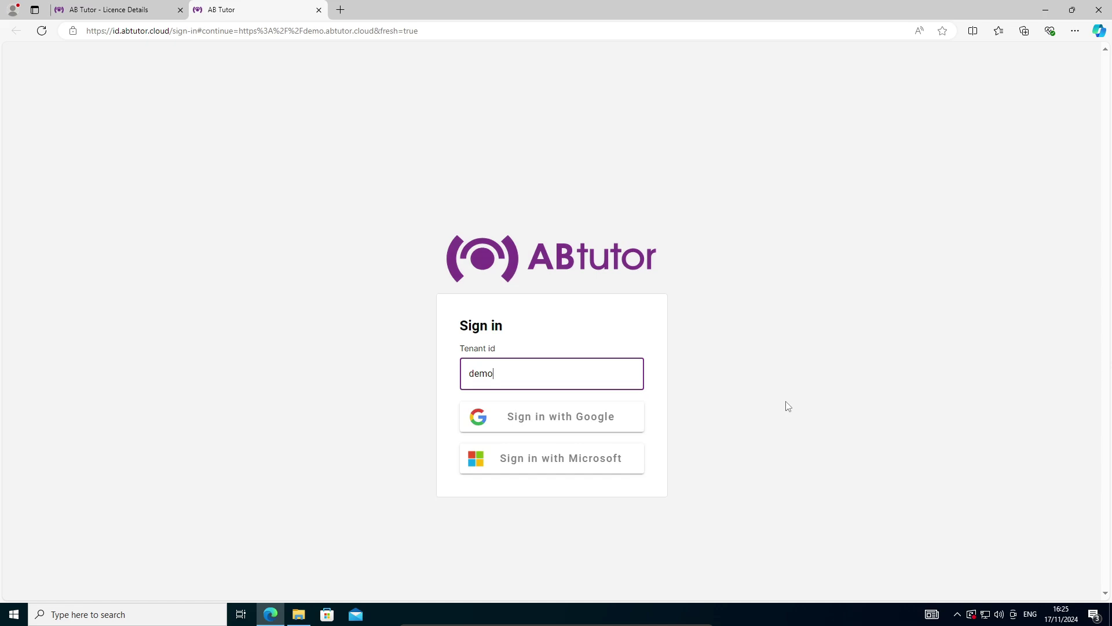
click(607, 417)
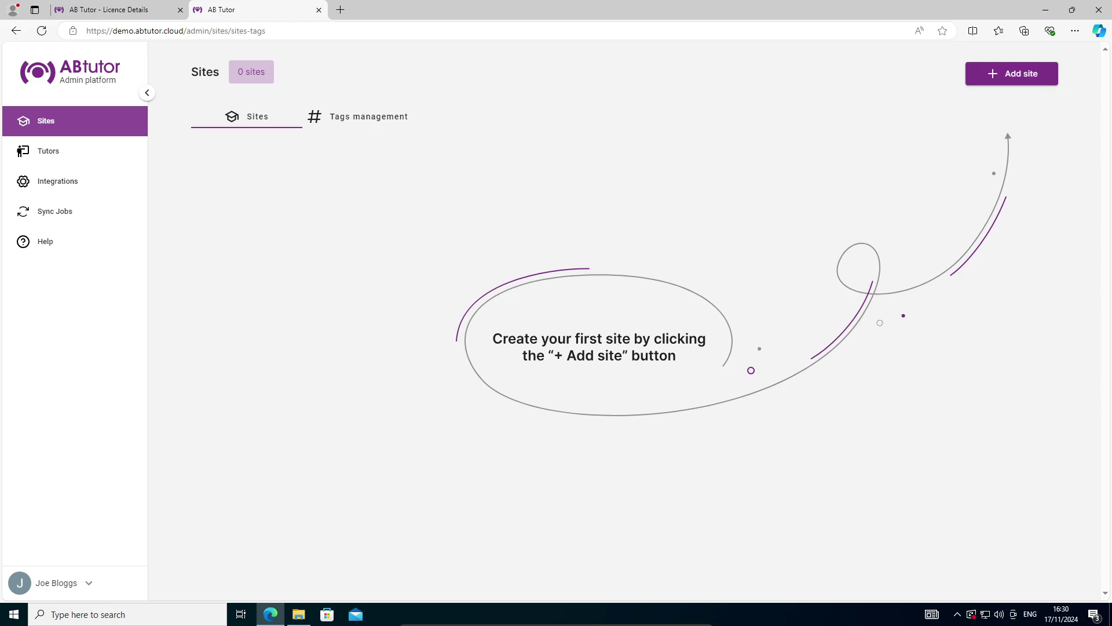
Step: Add a new site named Main to the tenant
click(1044, 75)
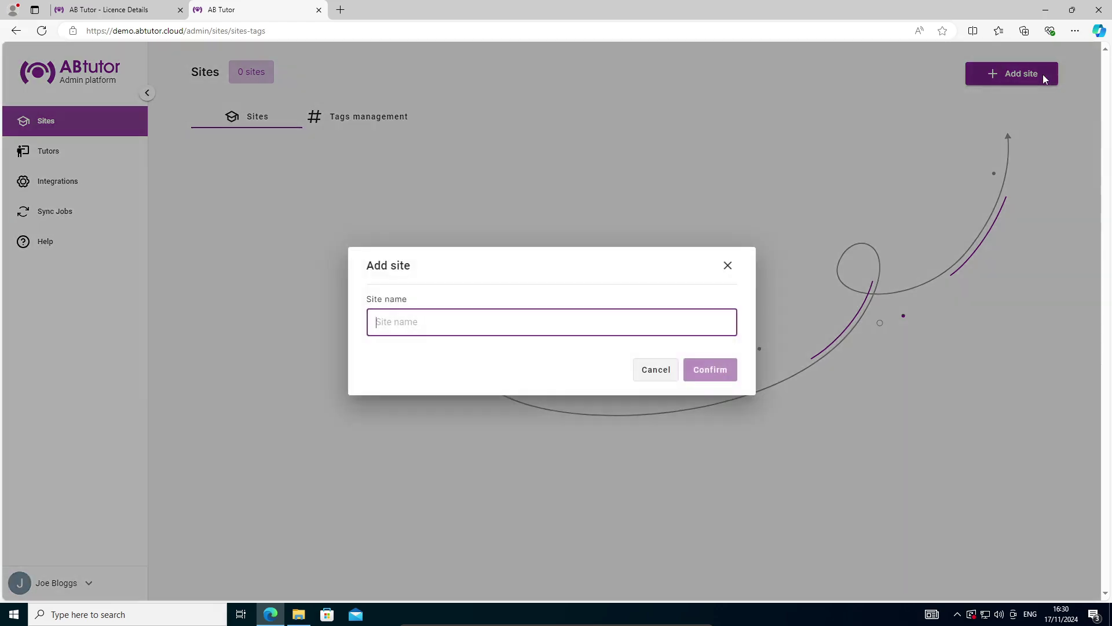
text(Main)
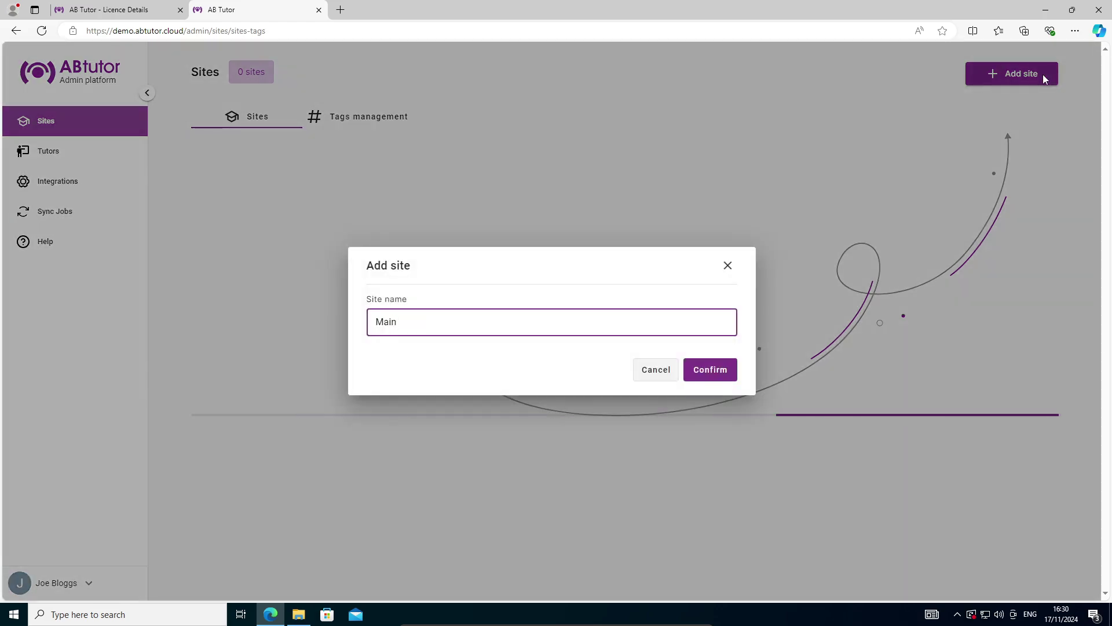
key(Return)
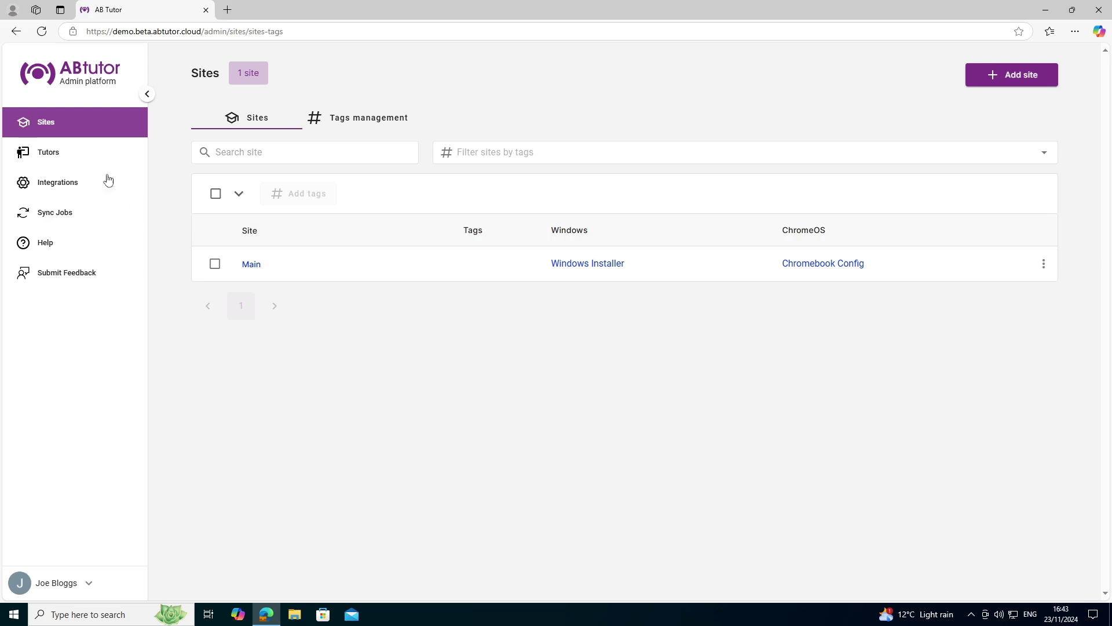
Step: Give the existing tutor the Console User, Event Viewer, Group Maintainer, Policy Maintainer, Policy User and Site logs viewer roles on the Main site
click(74, 153)
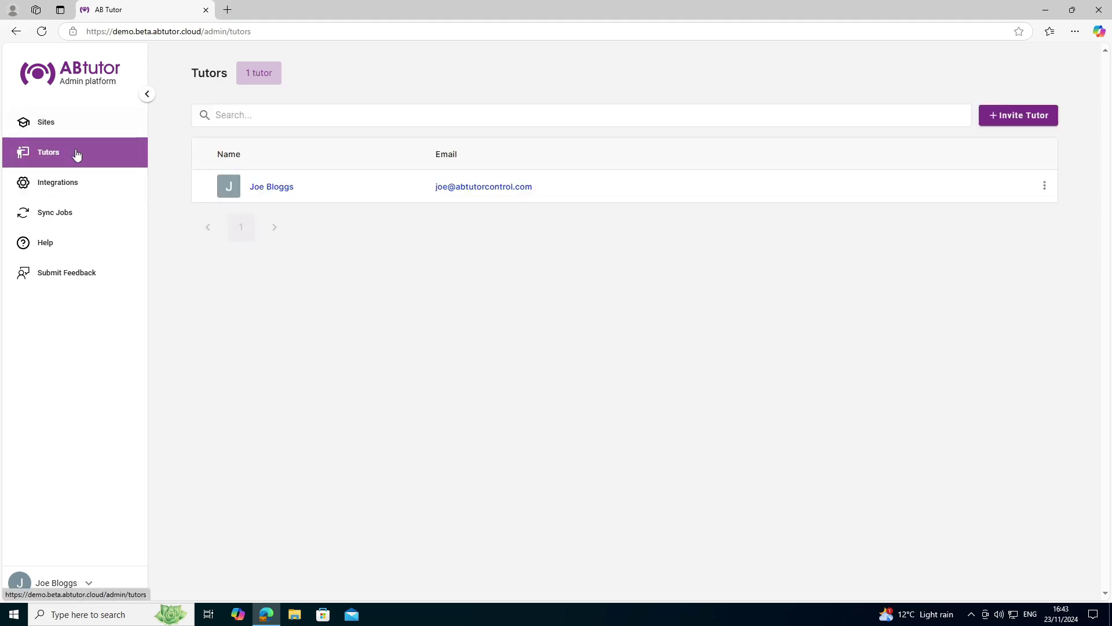
click(279, 193)
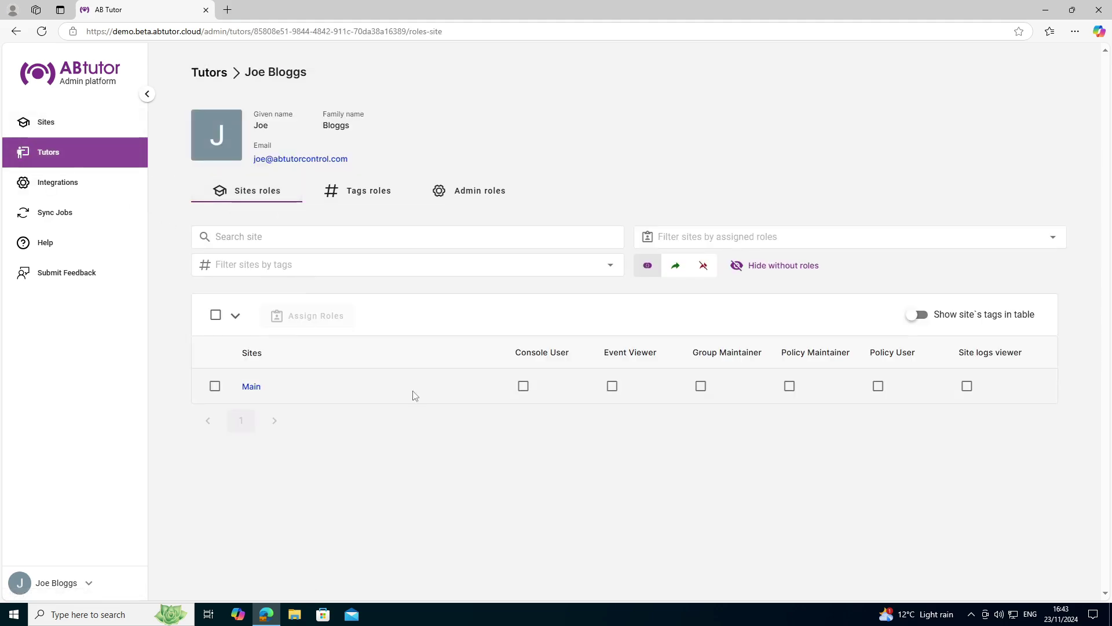
click(523, 387)
click(613, 388)
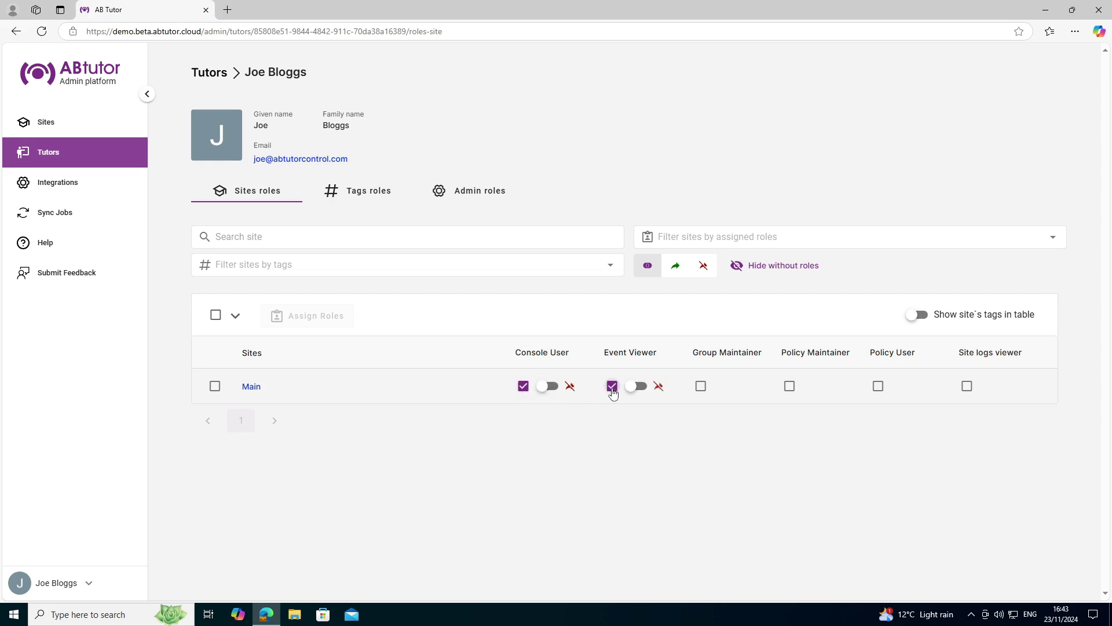
click(701, 387)
click(789, 387)
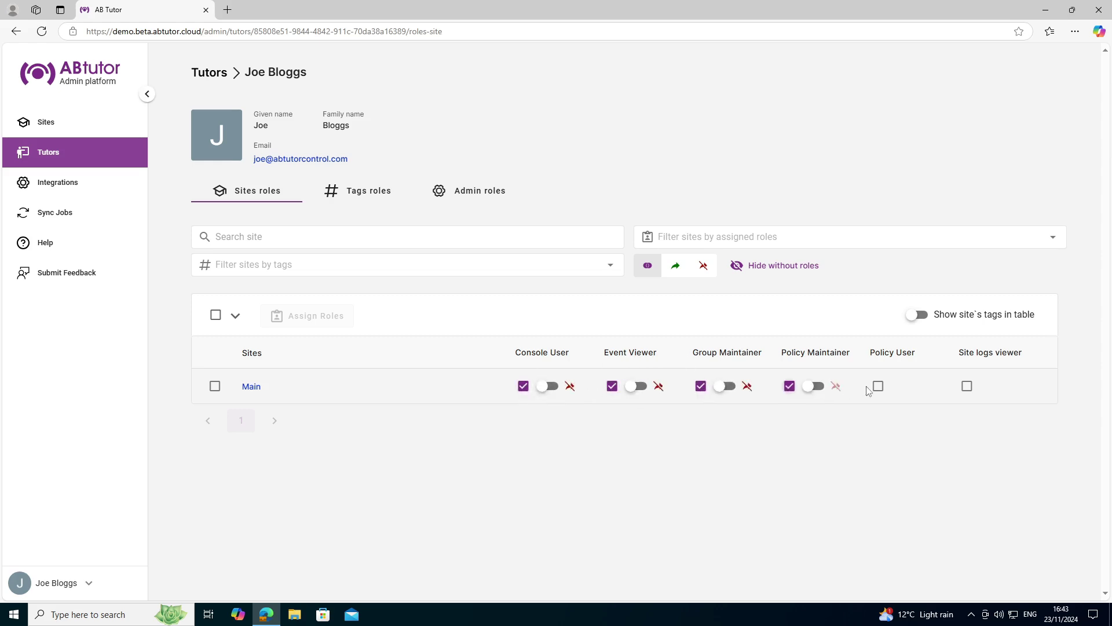
click(878, 386)
click(967, 386)
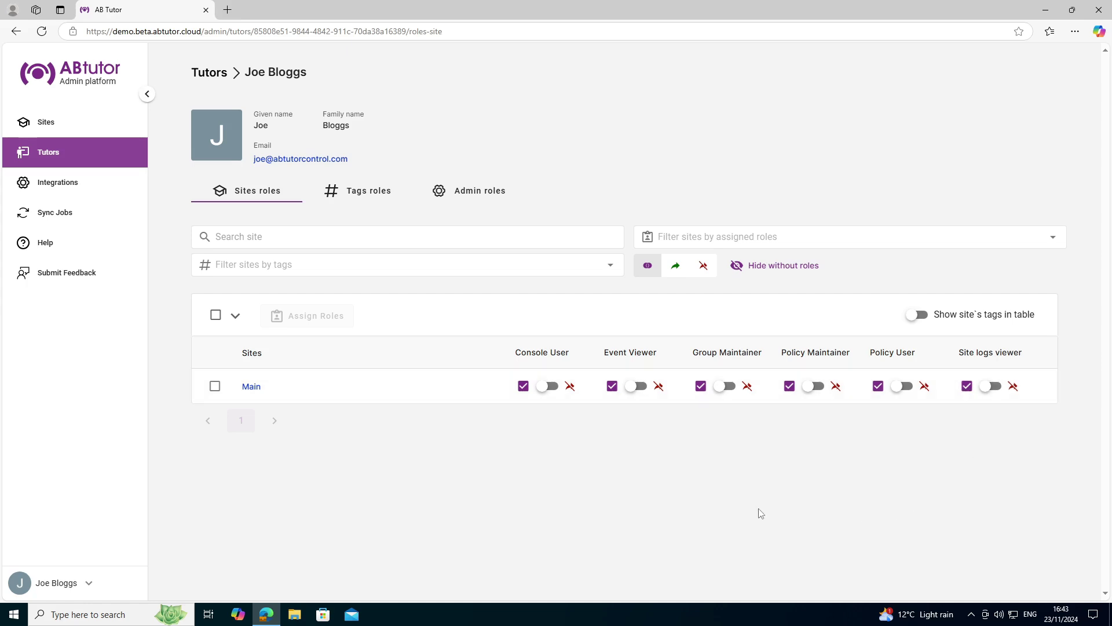
Step: Issue a new token for the Main site and confirm it
click(76, 122)
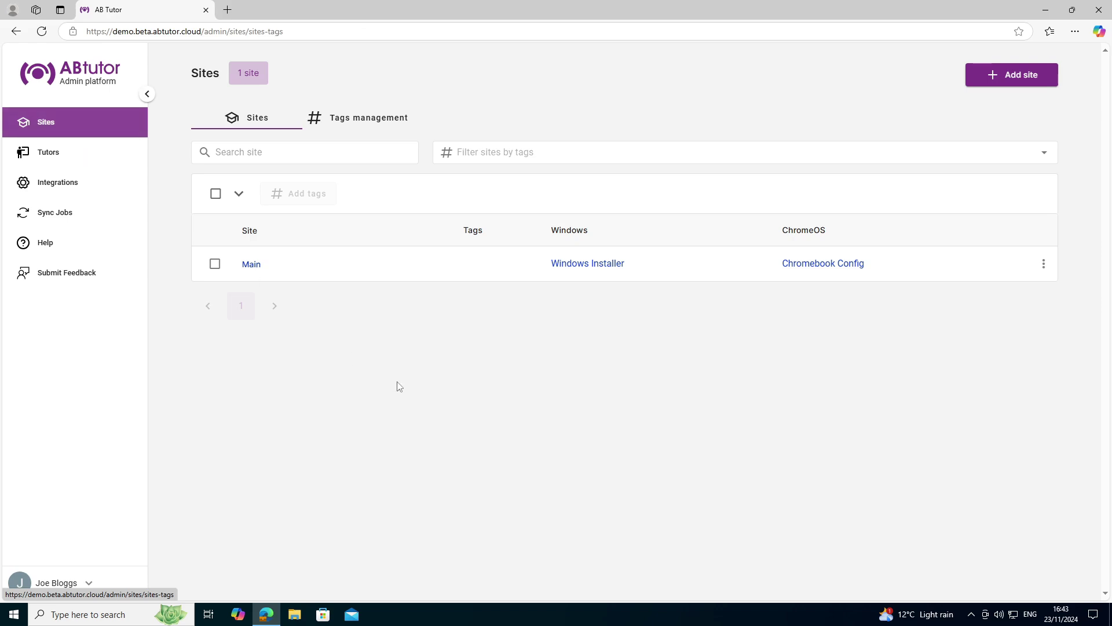
click(1043, 263)
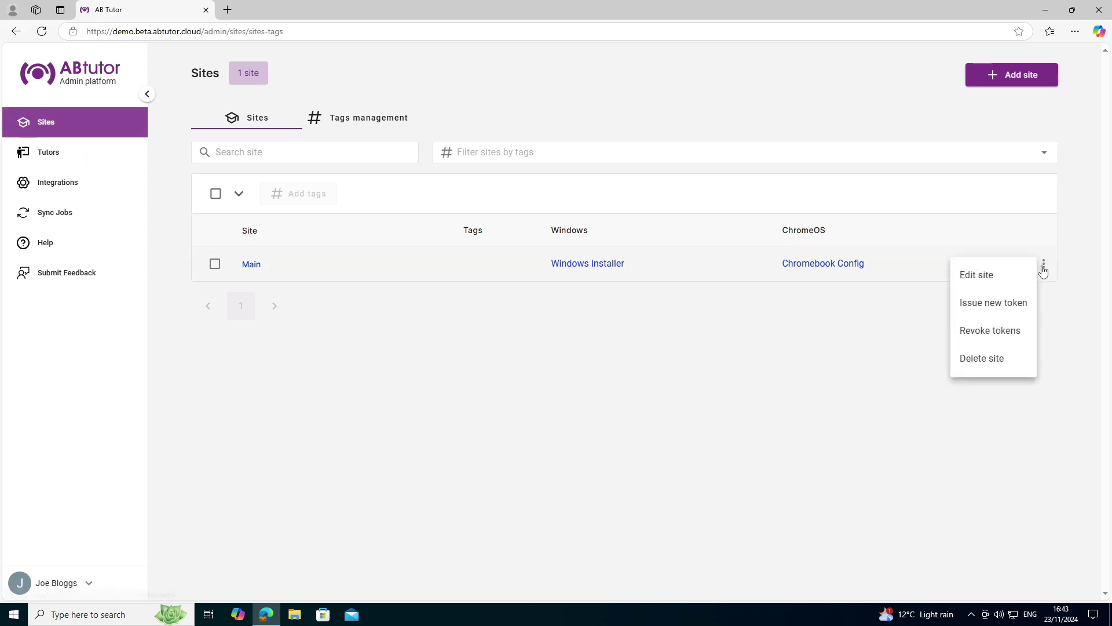
click(1010, 304)
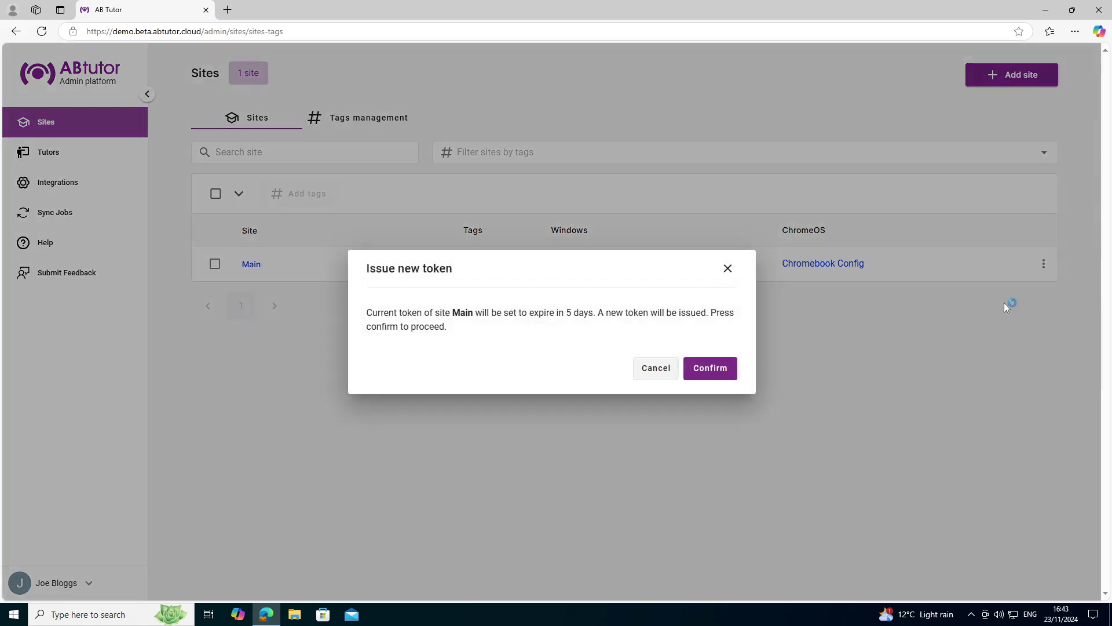
click(707, 371)
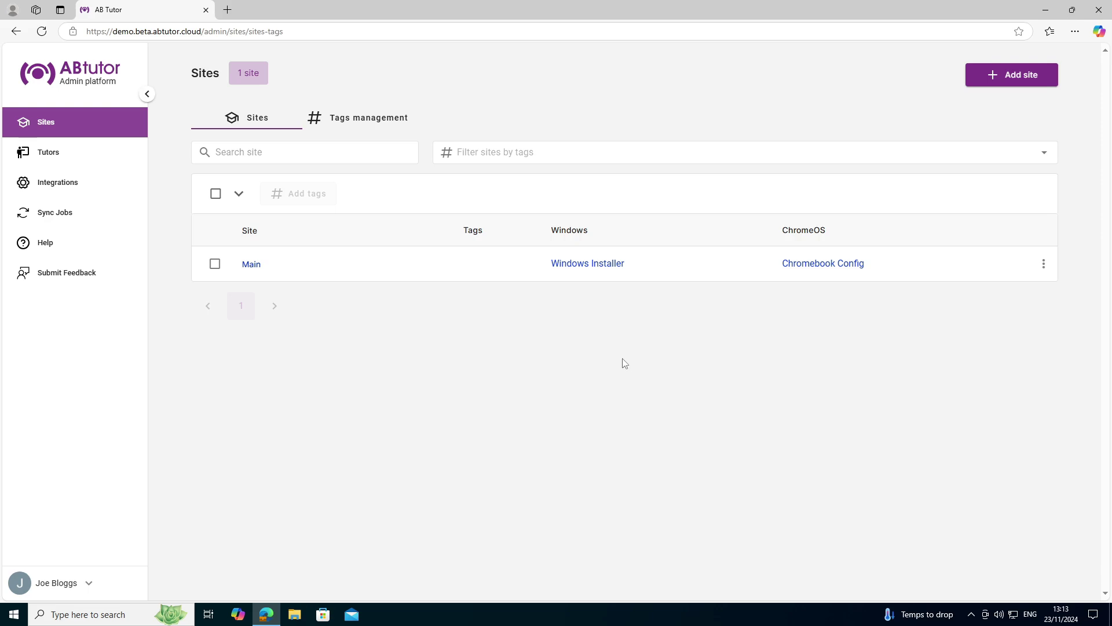
Step: Download the 64-bit Windows client installer for the Main site and launch ABTutorAgent10.msi
click(583, 265)
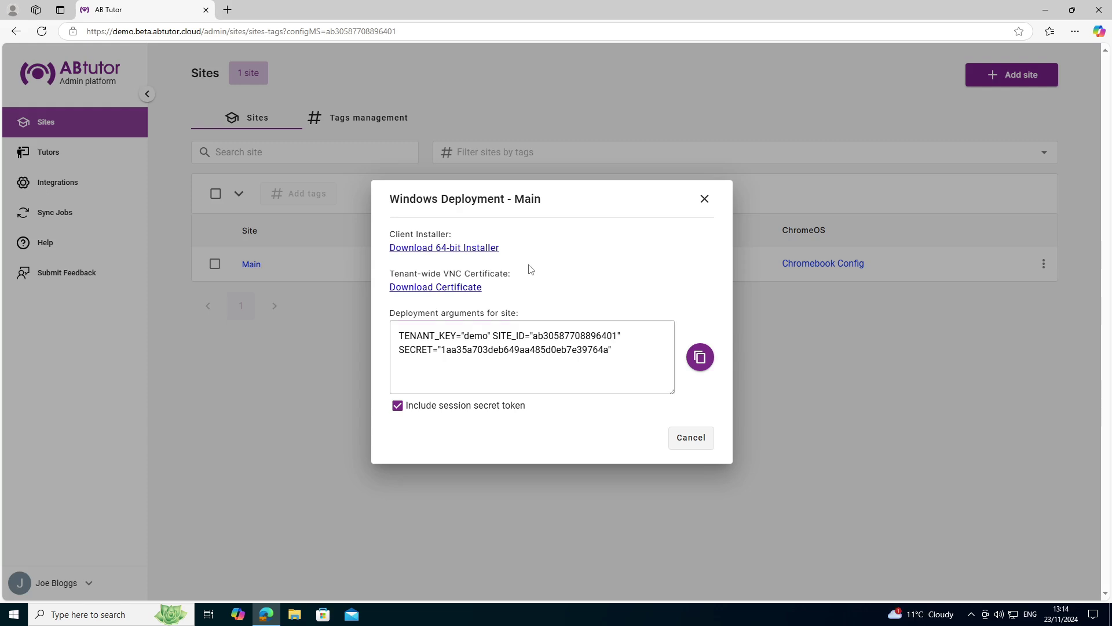
click(483, 249)
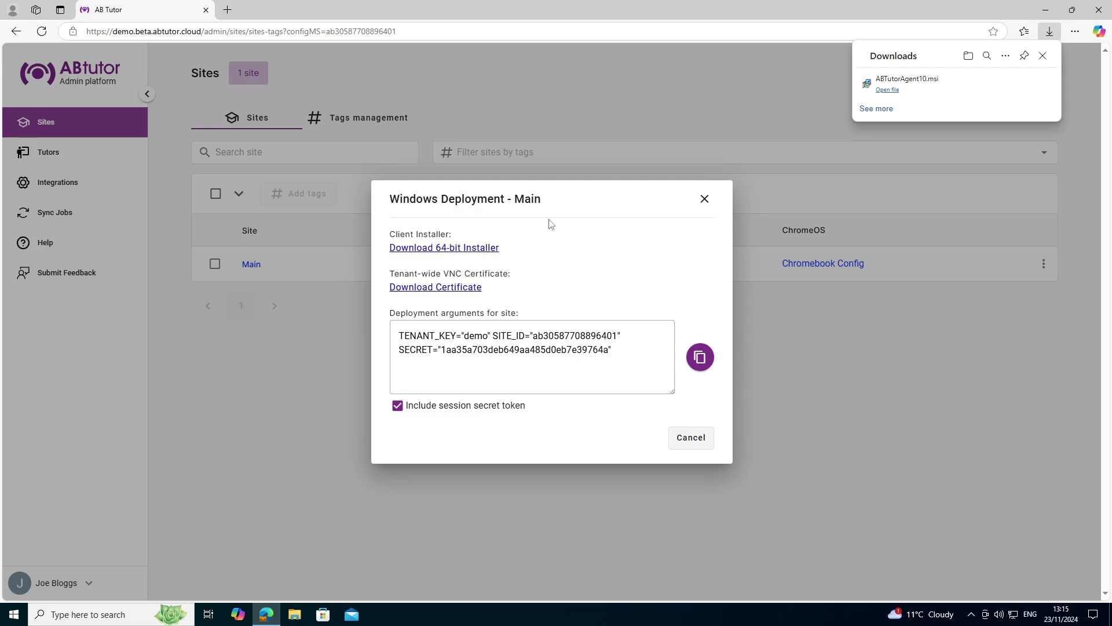
click(889, 93)
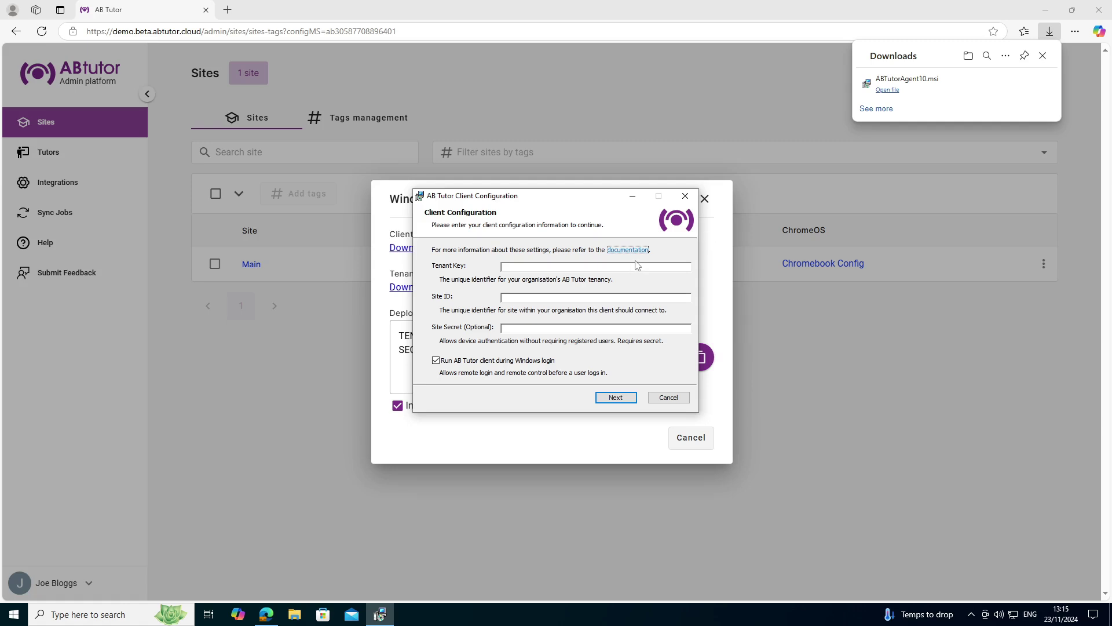
Step: Copy the tenant key and site ID from the site's deployment arguments into the installer's client configuration
drag(577, 200, 878, 207)
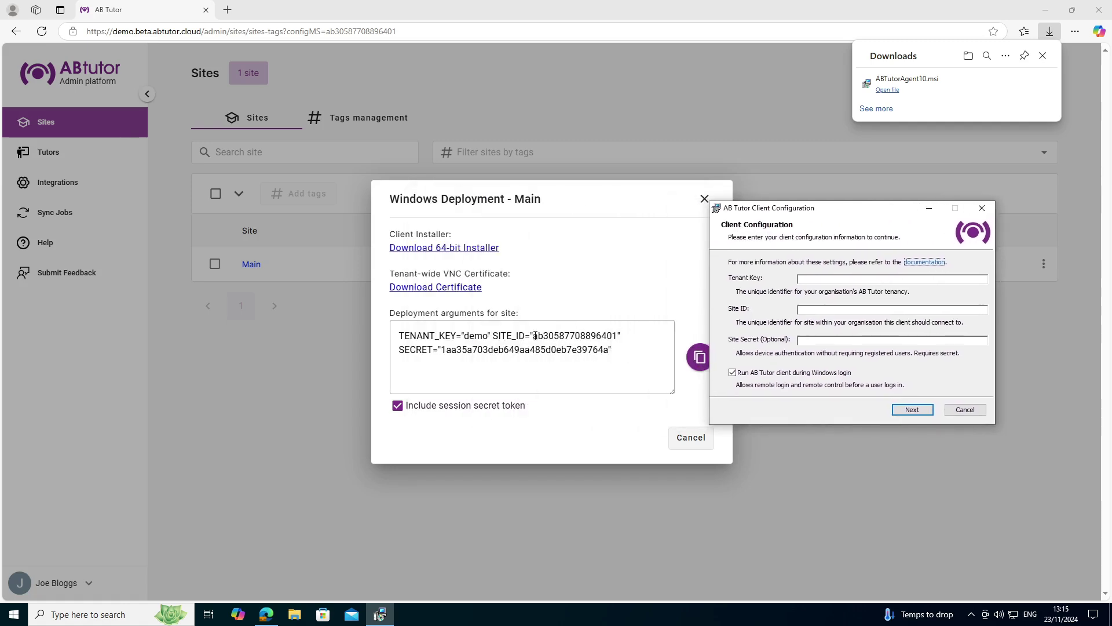
click(476, 336)
double_click(476, 336)
key(ctrl+c)
key(alt+Tab)
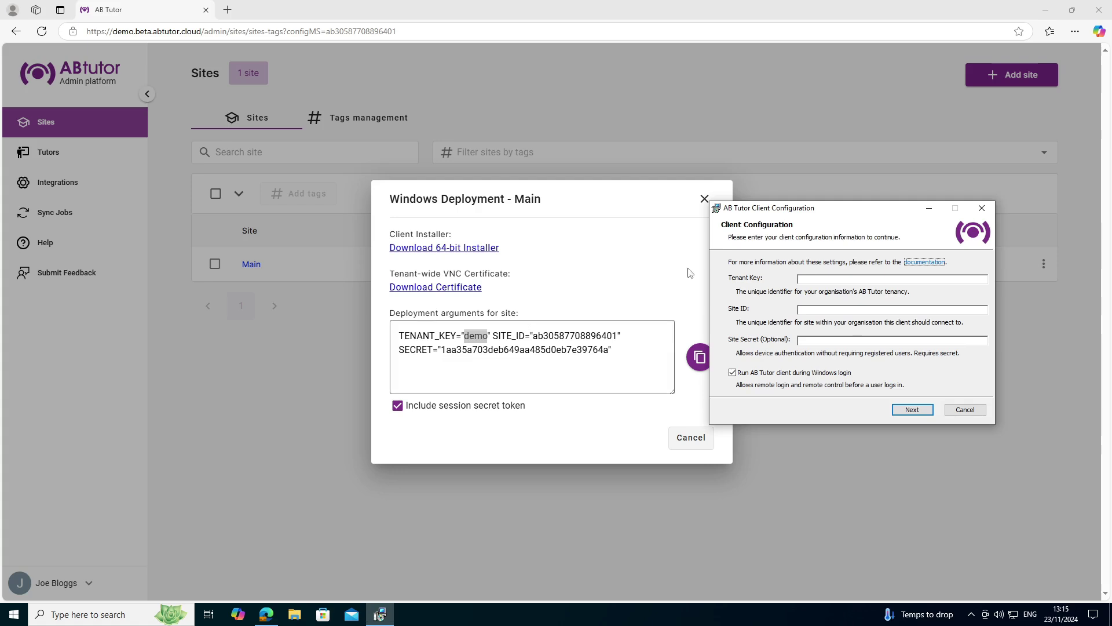
key(ctrl+v)
double_click(573, 336)
key(ctrl+c)
key(alt+Tab)
key(Tab)
key(ctrl+v)
Step: Copy the site secret from the deployment arguments into the installer's Site Secret field
double_click(572, 350)
key(ctrl+c)
key(alt+Tab)
click(835, 341)
key(ctrl+v)
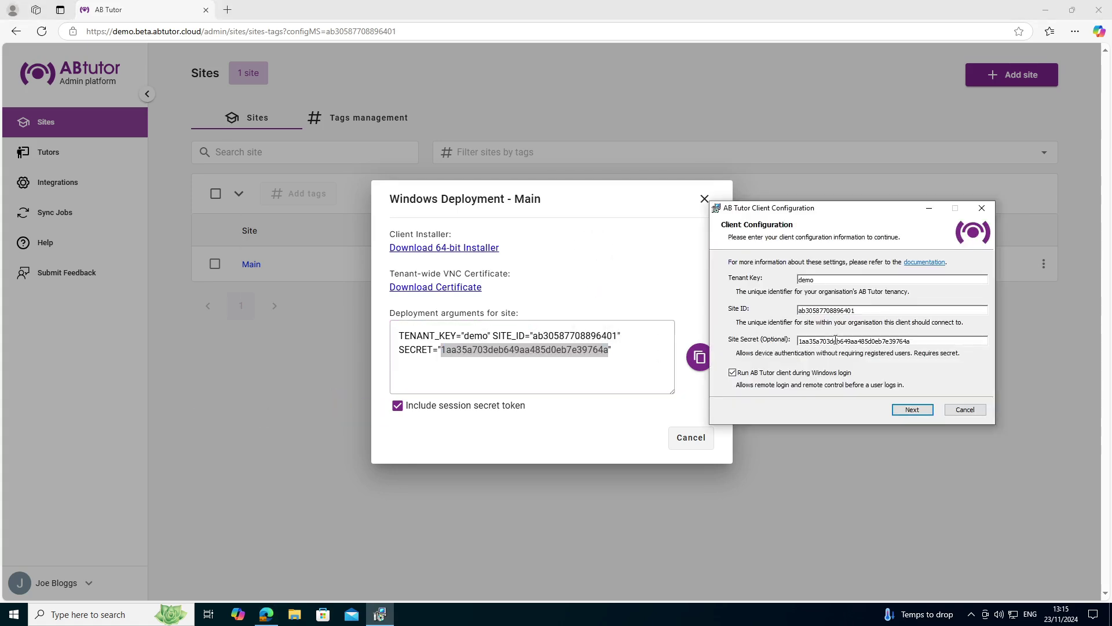
Step: Install the AB Tutor client with the entered configuration, allow it to change the device, and finish the setup wizard
click(907, 408)
click(907, 409)
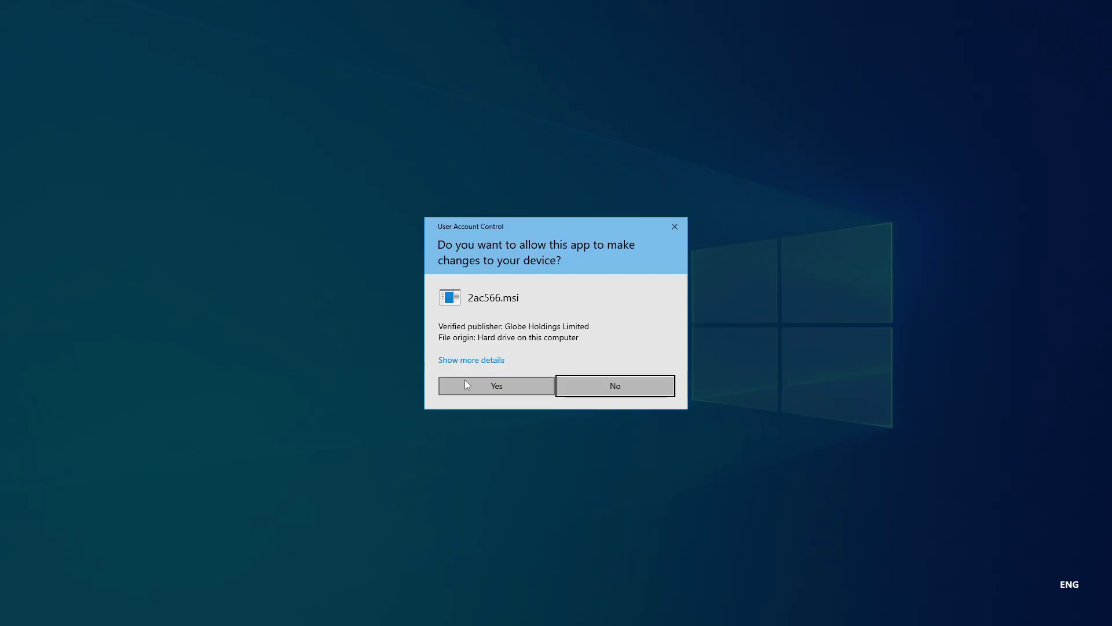
click(466, 381)
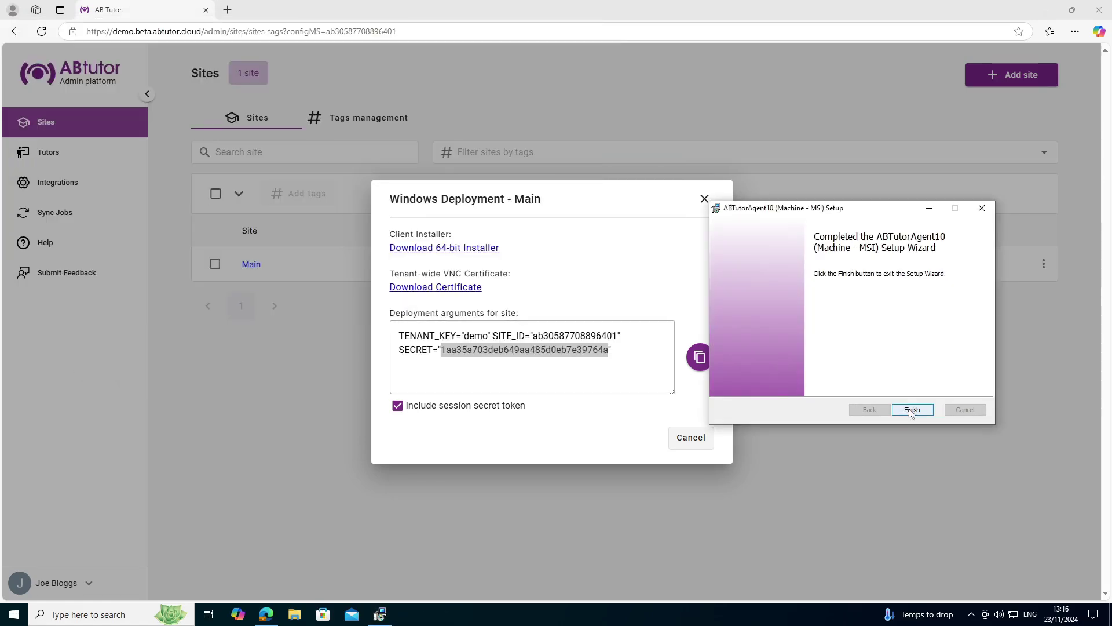
click(910, 411)
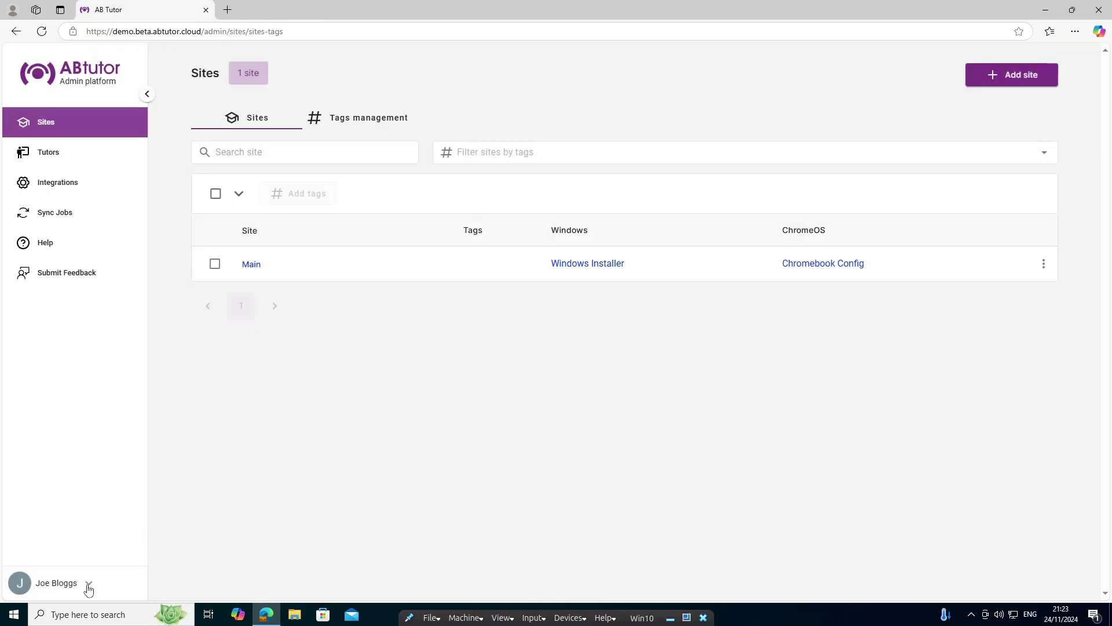
Step: Switch from the admin platform to the Main site's tutor console and open its list of clients
click(89, 583)
click(156, 549)
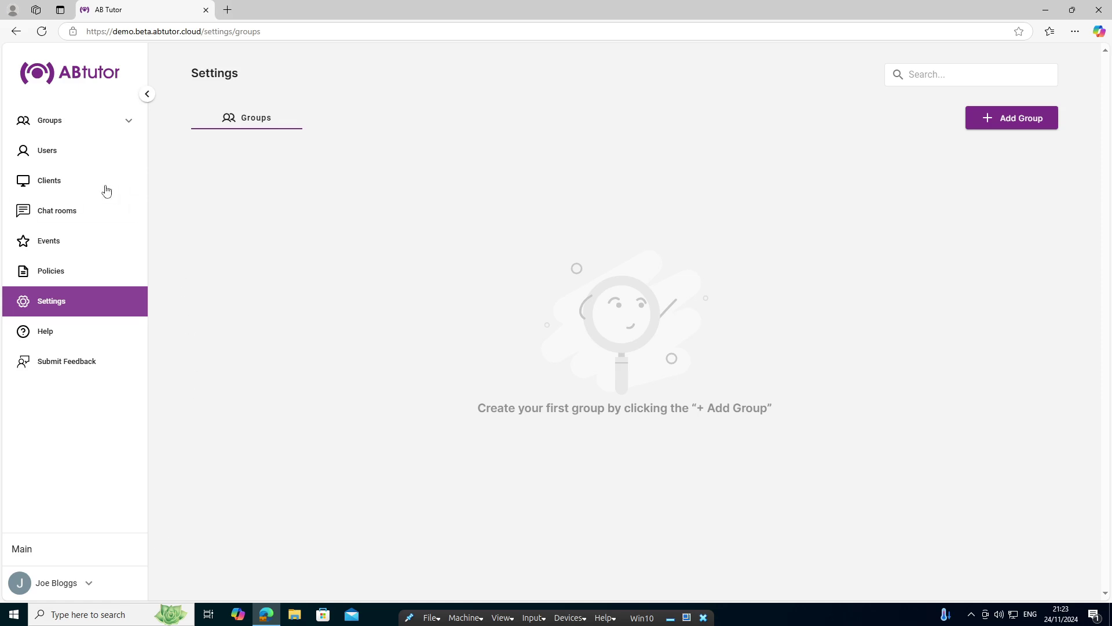
click(59, 179)
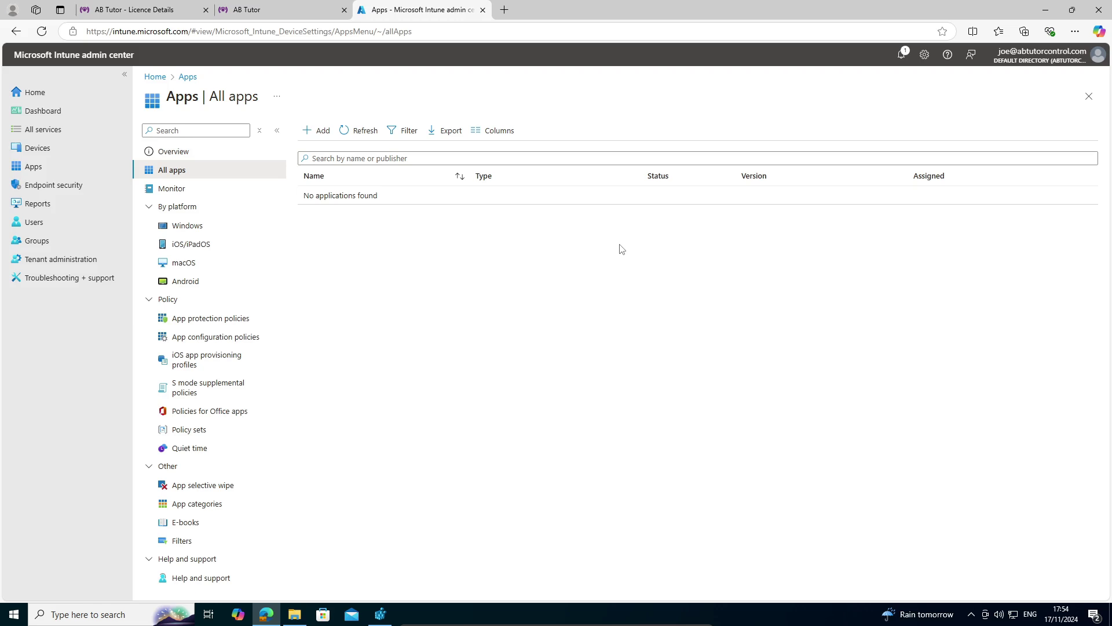
Step: Start adding a Line-of-business app to all apps in the Microsoft Intune admin center
click(316, 131)
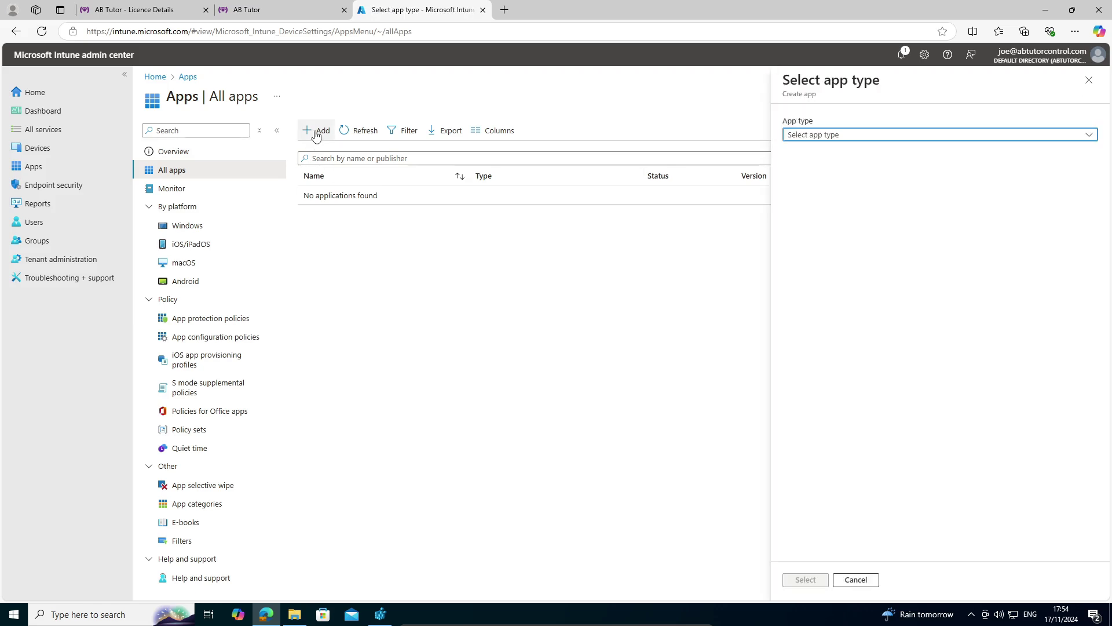
click(899, 137)
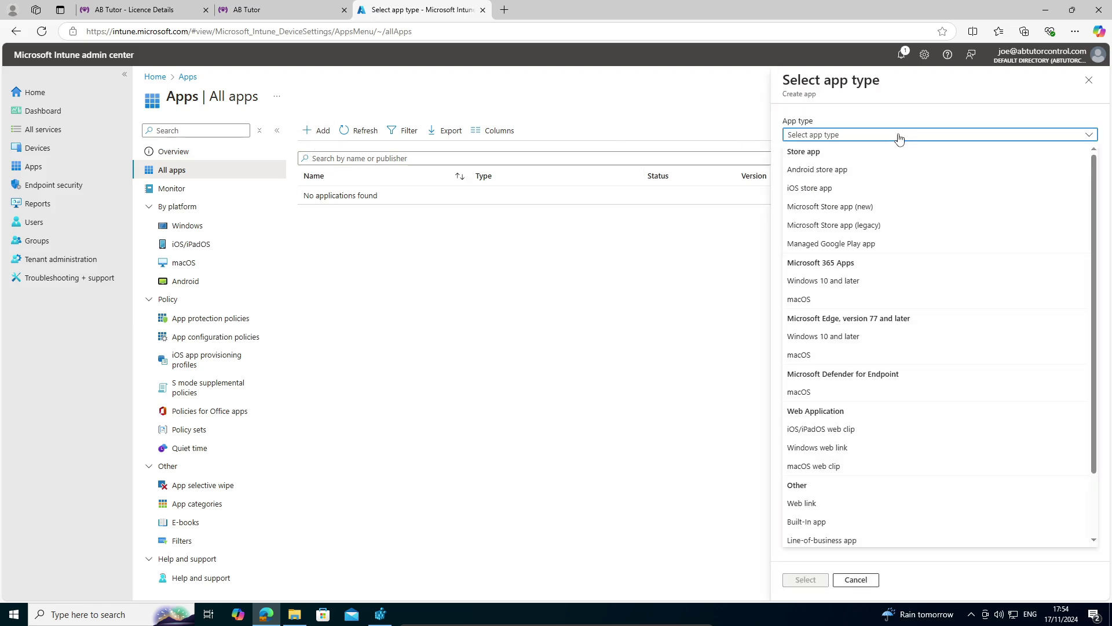
click(881, 540)
click(817, 580)
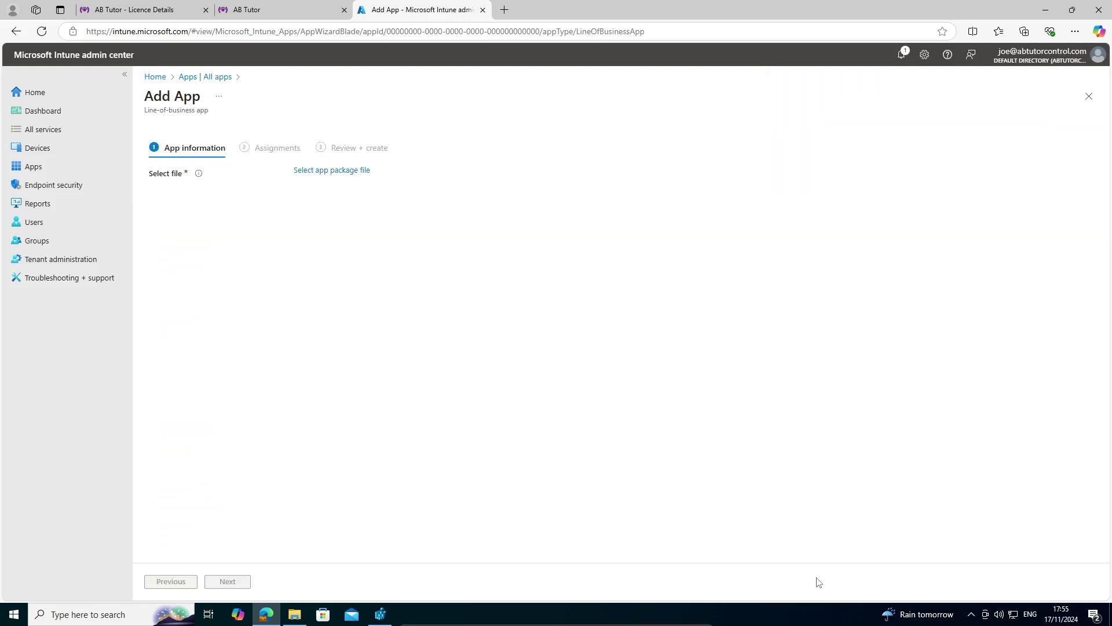
Step: Choose ABTutorAgent10.msi from the Downloads folder as the app package file and accept it
click(341, 173)
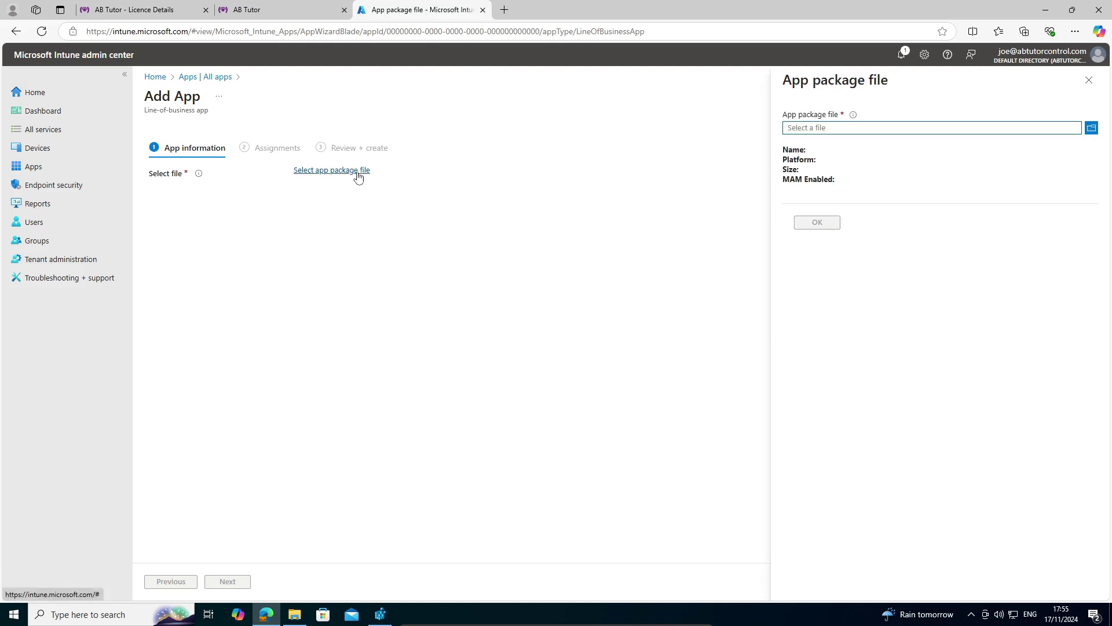
click(1092, 128)
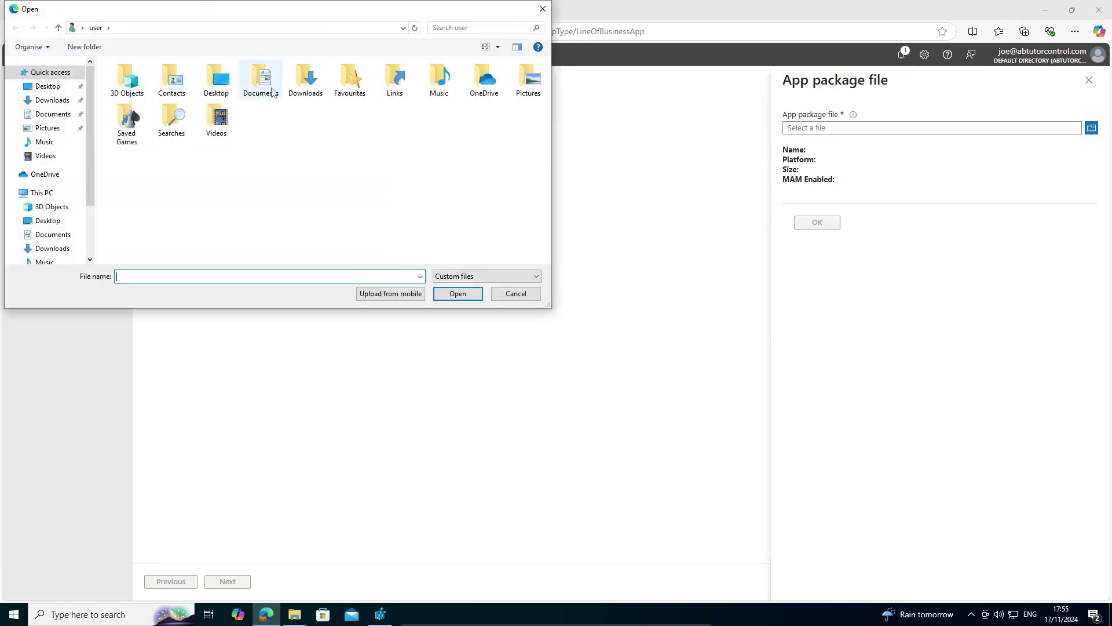
double_click(305, 87)
double_click(173, 96)
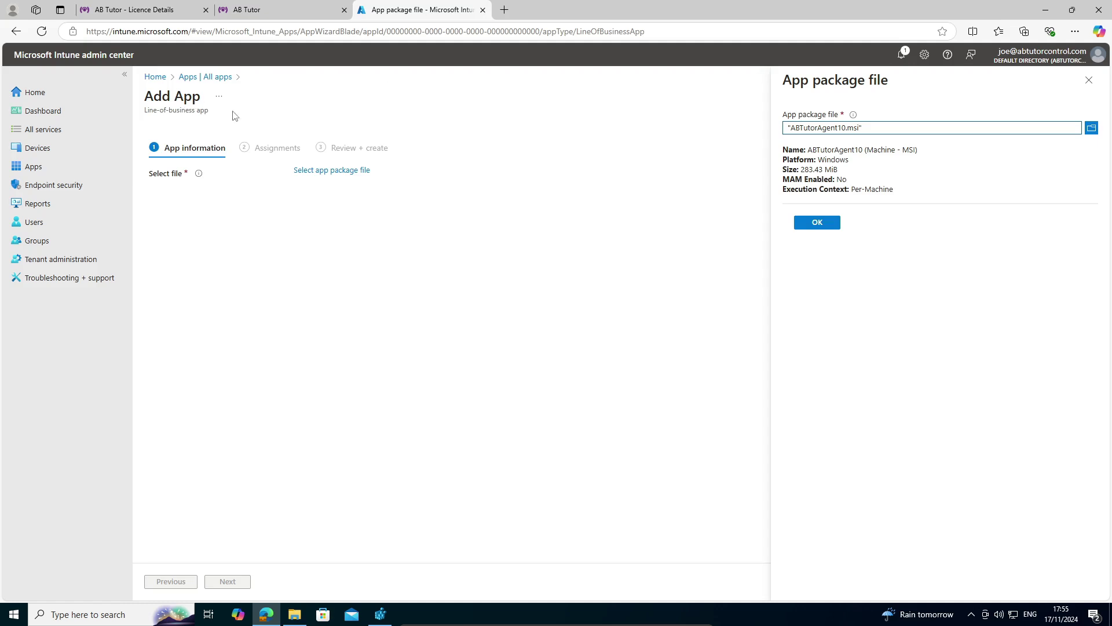
click(813, 226)
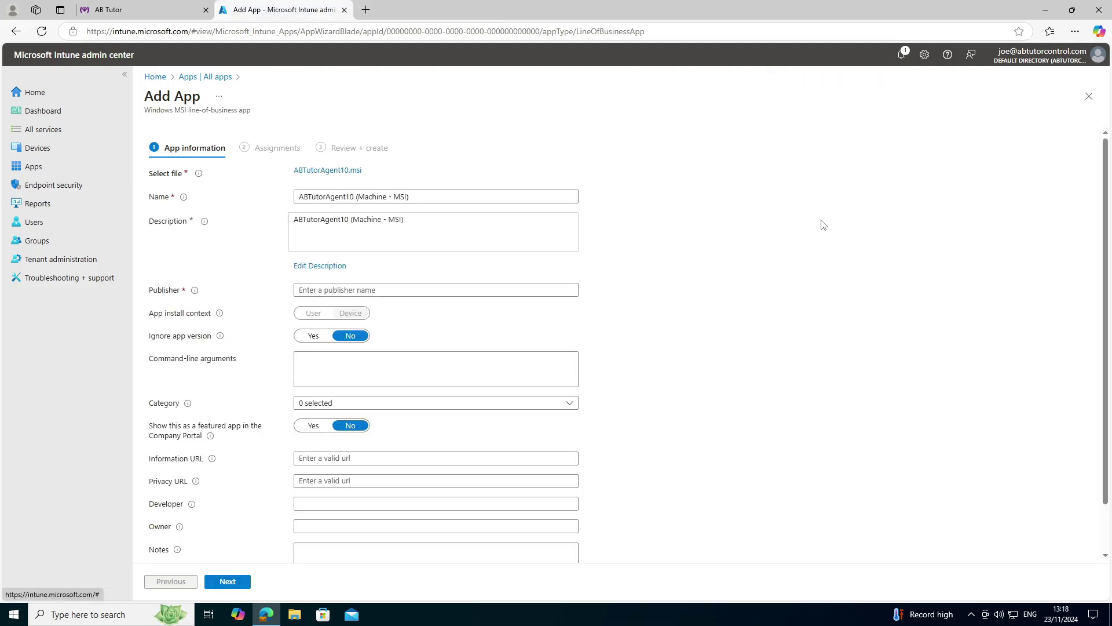
Step: Set the app's publisher to AB Tutor
click(509, 289)
key(Down)
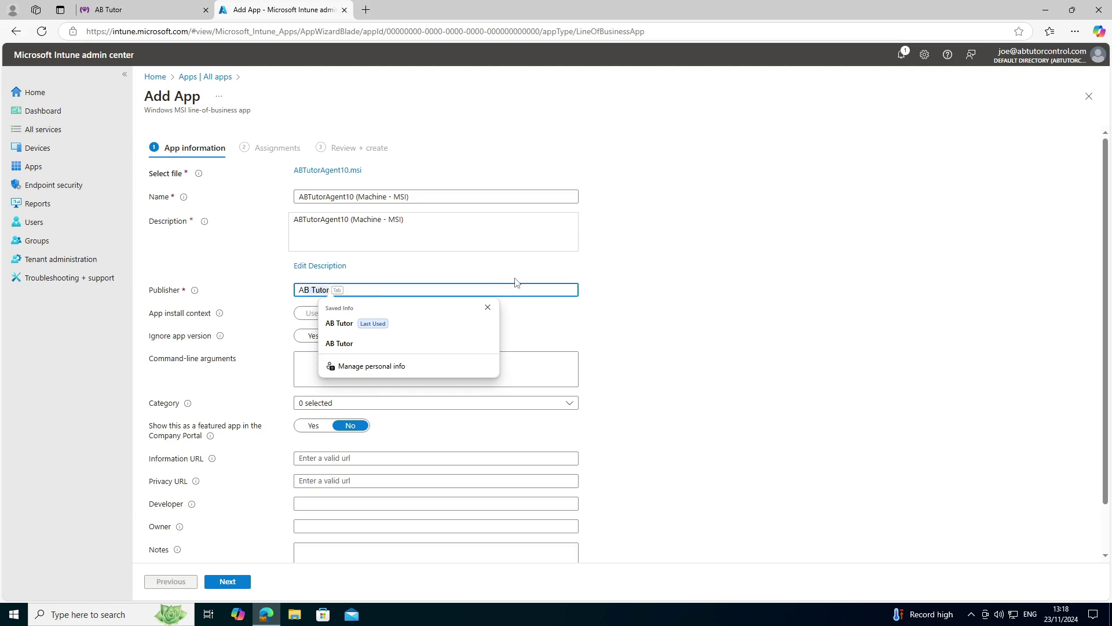
key(Return)
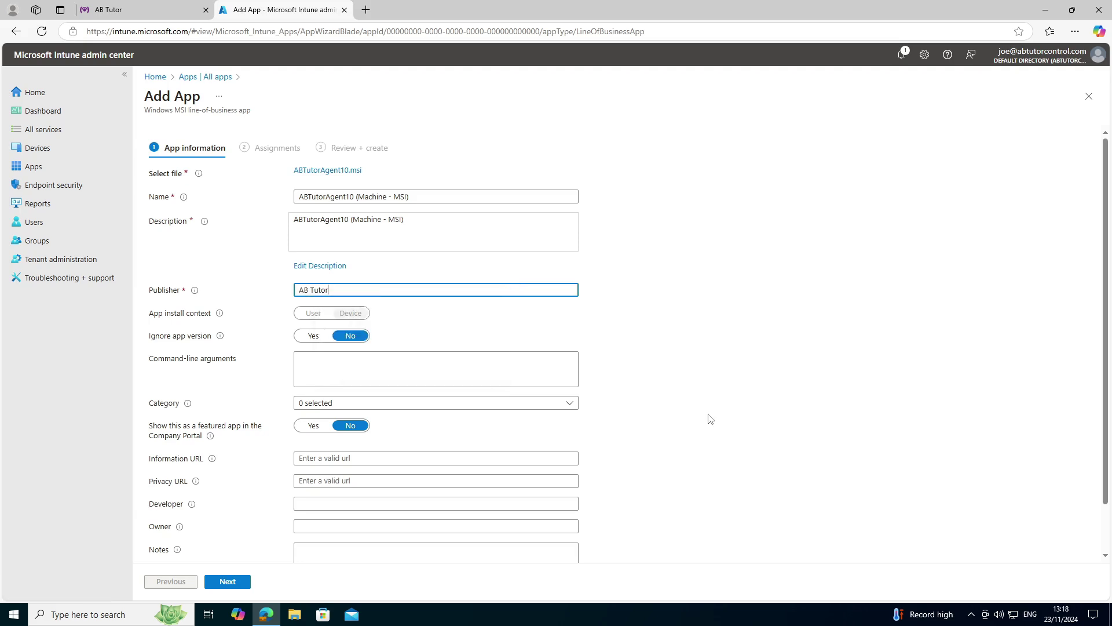
Step: Switch to the AB Tutor admin platform and copy the Main site's Windows deployment arguments, including the session secret token
key(ctrl+shift+Tab)
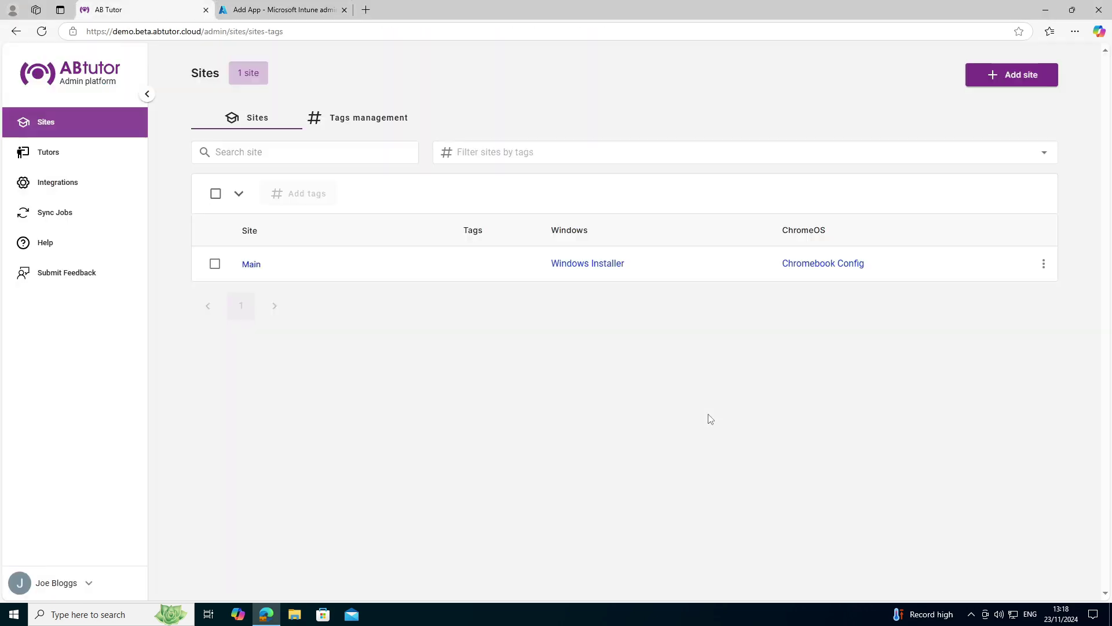
click(600, 264)
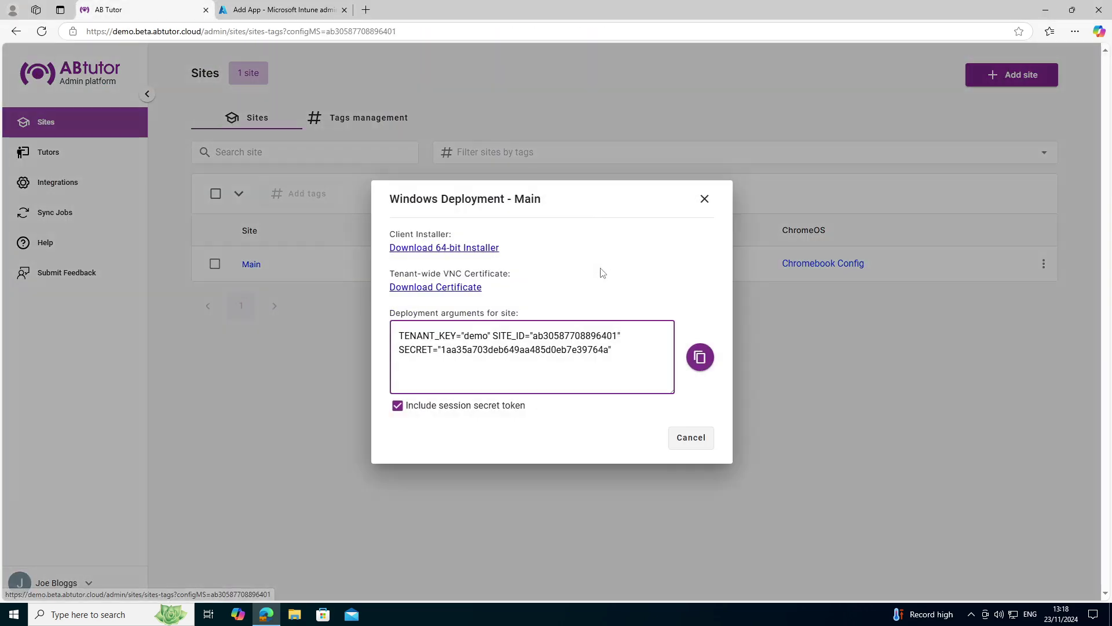
click(698, 362)
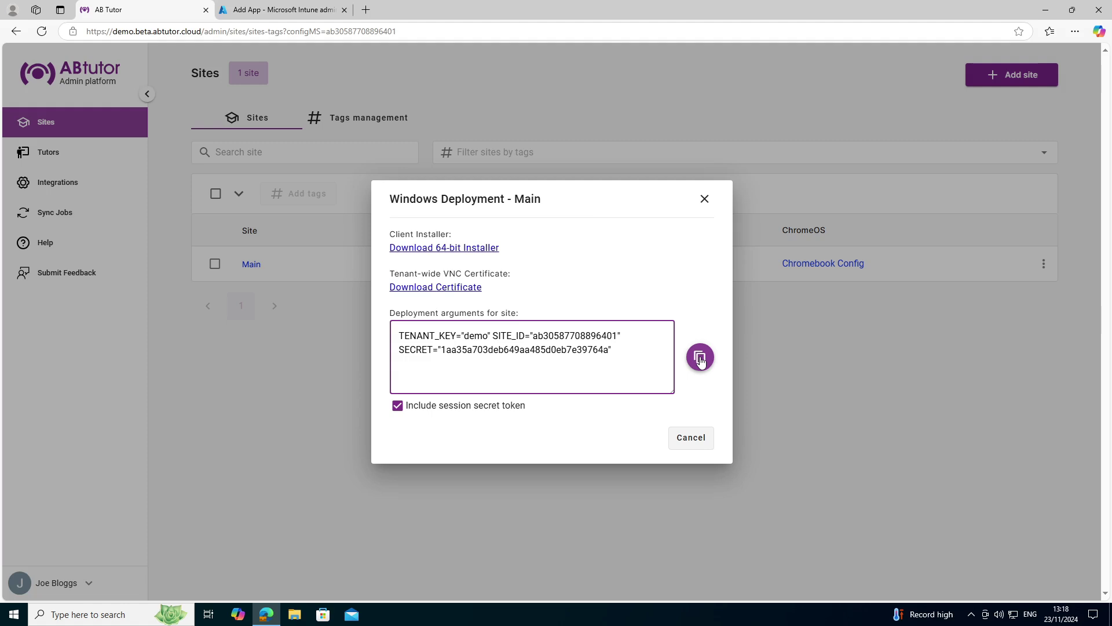
click(701, 360)
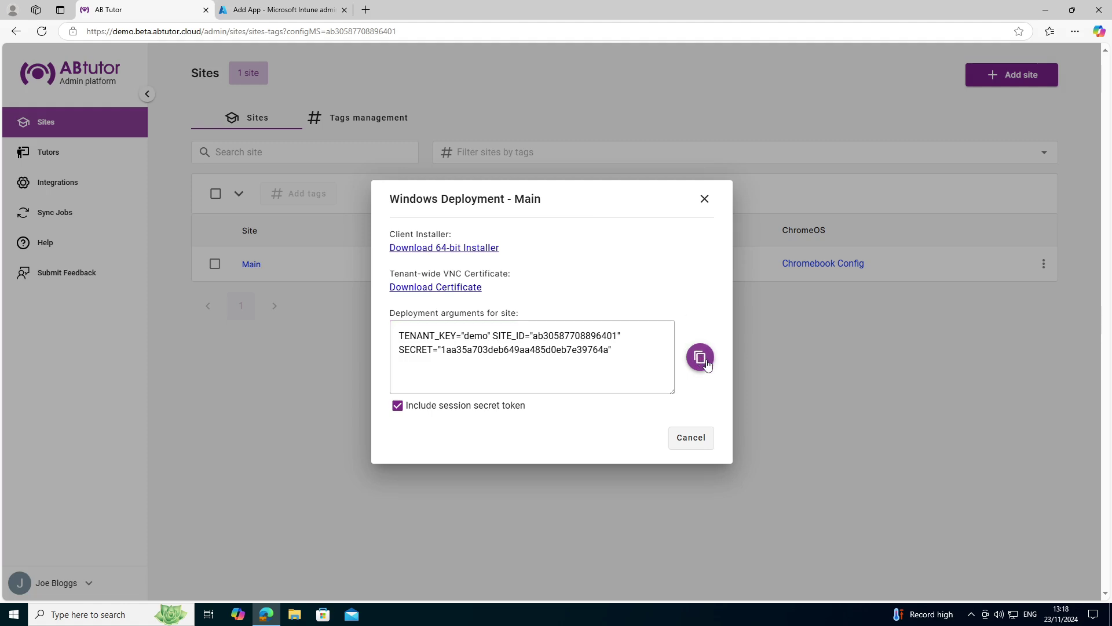
Step: Back in the Intune admin center, paste the copied deployment arguments with the secret token as the app's command-line arguments and continue to assignments
key(alt+Tab)
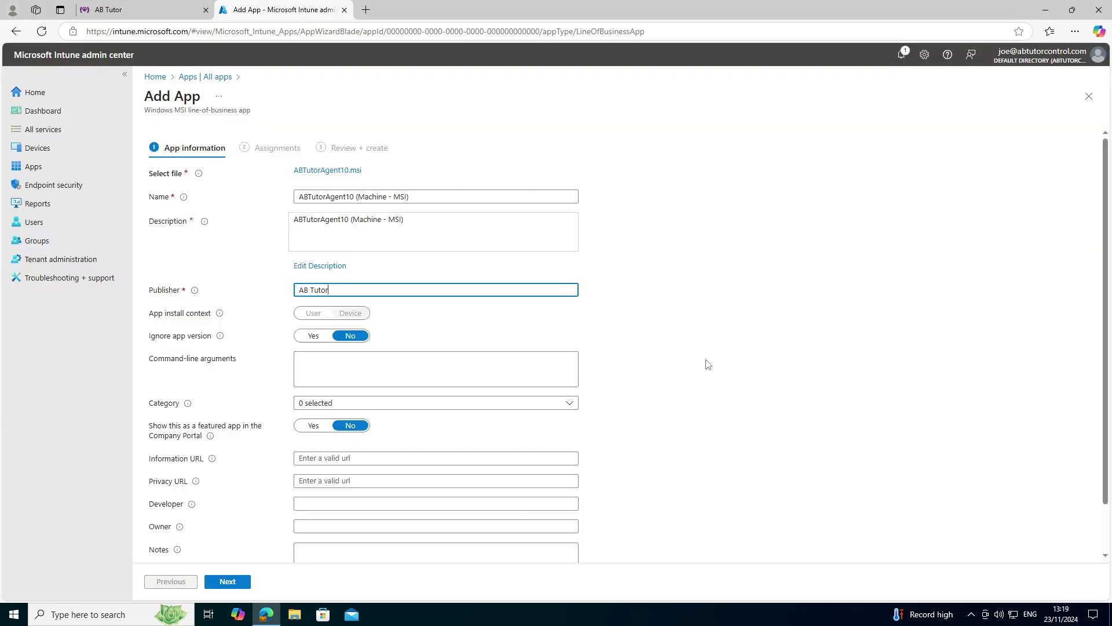
click(437, 360)
key(ctrl+v)
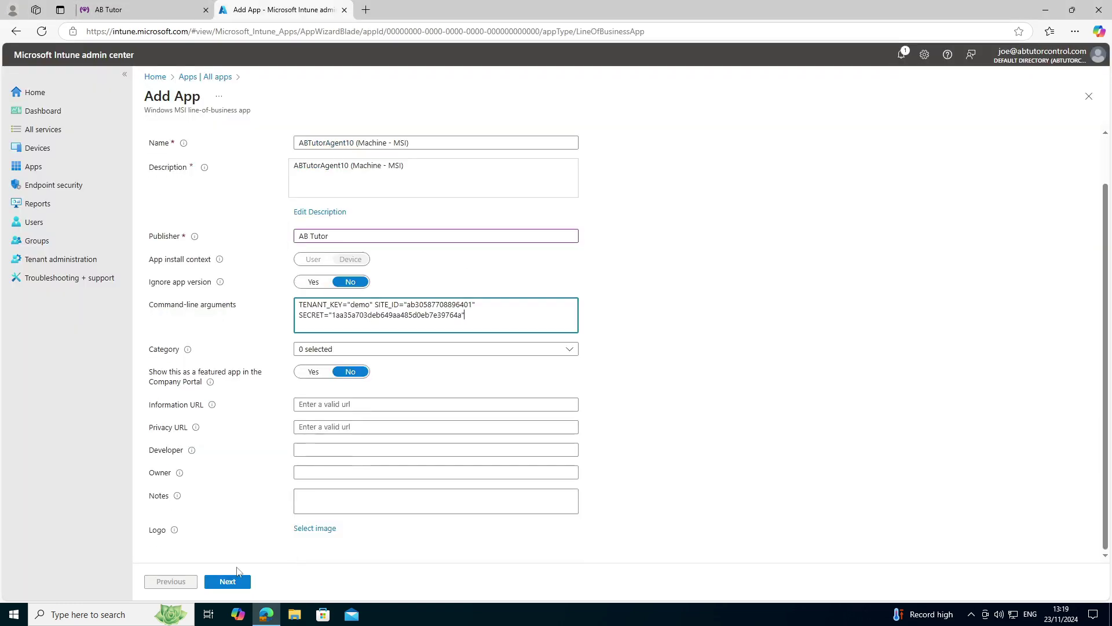
click(239, 581)
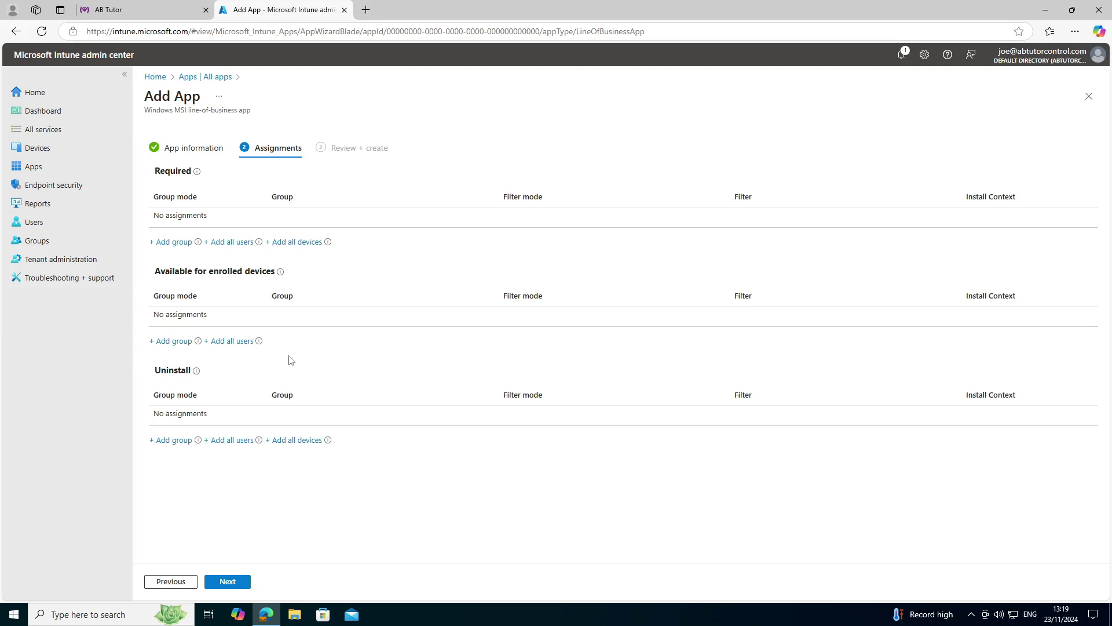
Step: Assign the app as required for all devices and create it
click(294, 242)
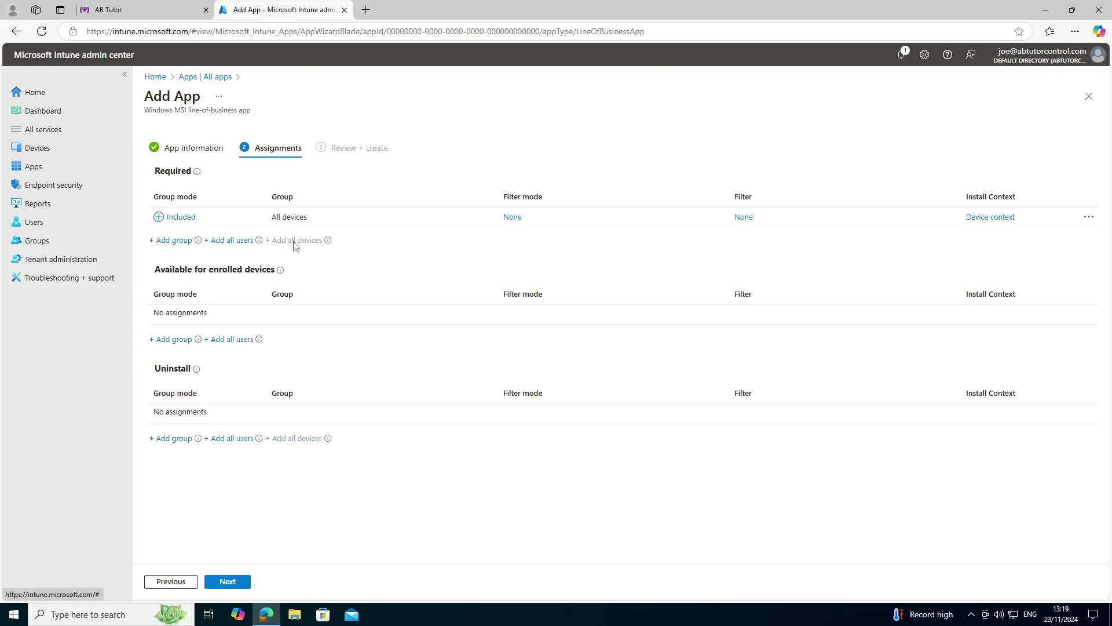
click(243, 586)
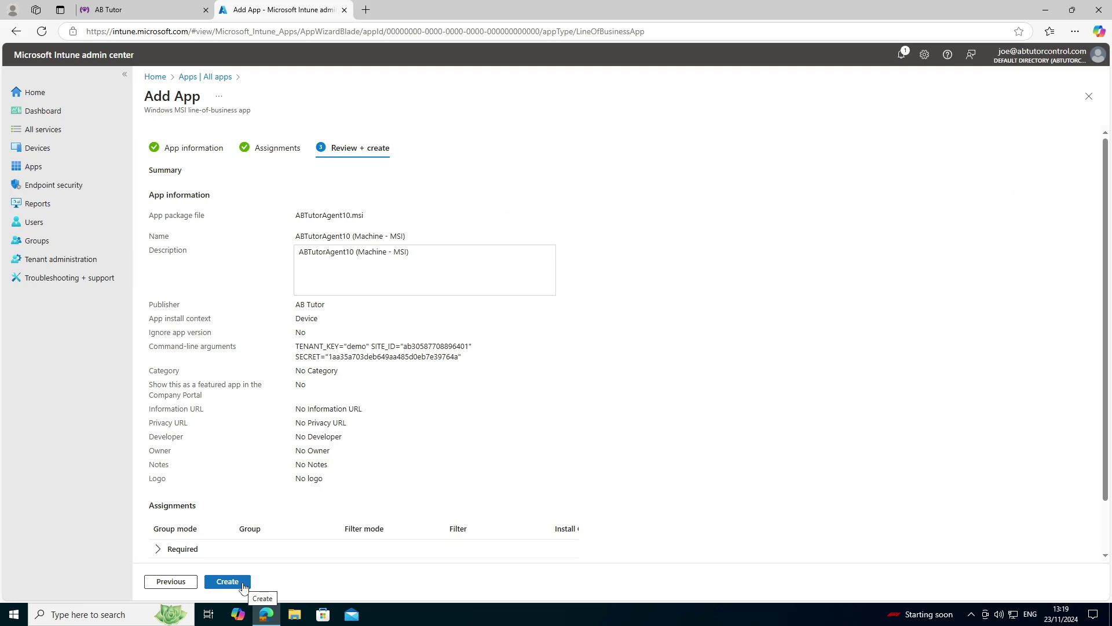
click(244, 587)
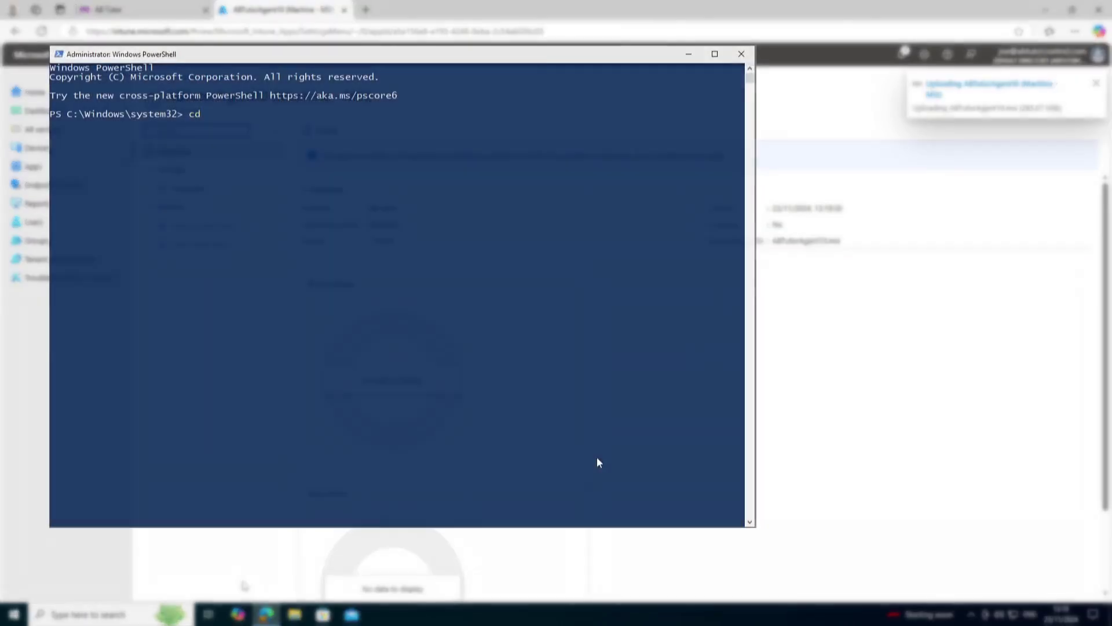
Step: In the administrator PowerShell session, change to C:\Users\user\Downloads, then paste the copied command and run it
text(c:\us)
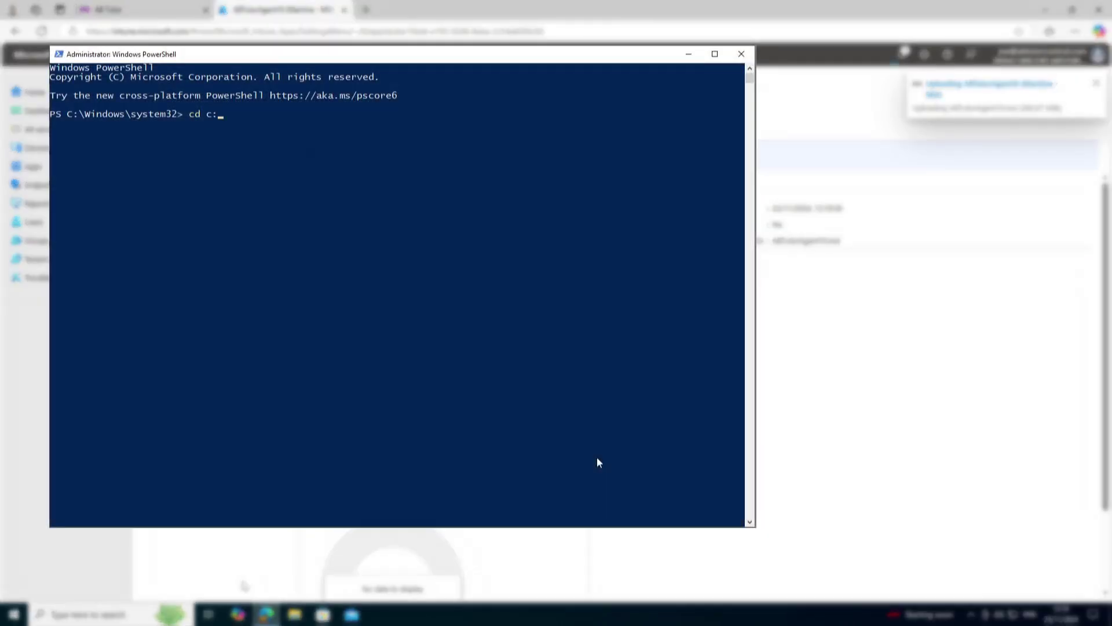
key(Tab)
text(u)
key(Tab)
text(do)
key(Tab)
key(Tab)
key(Return)
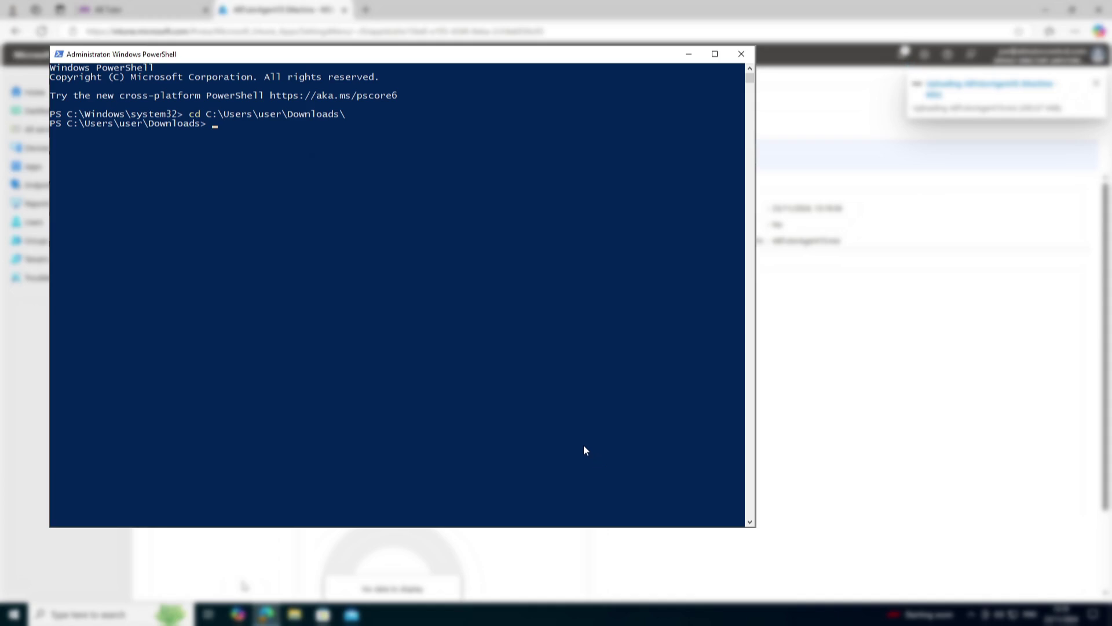
right_click(584, 449)
key(Return)
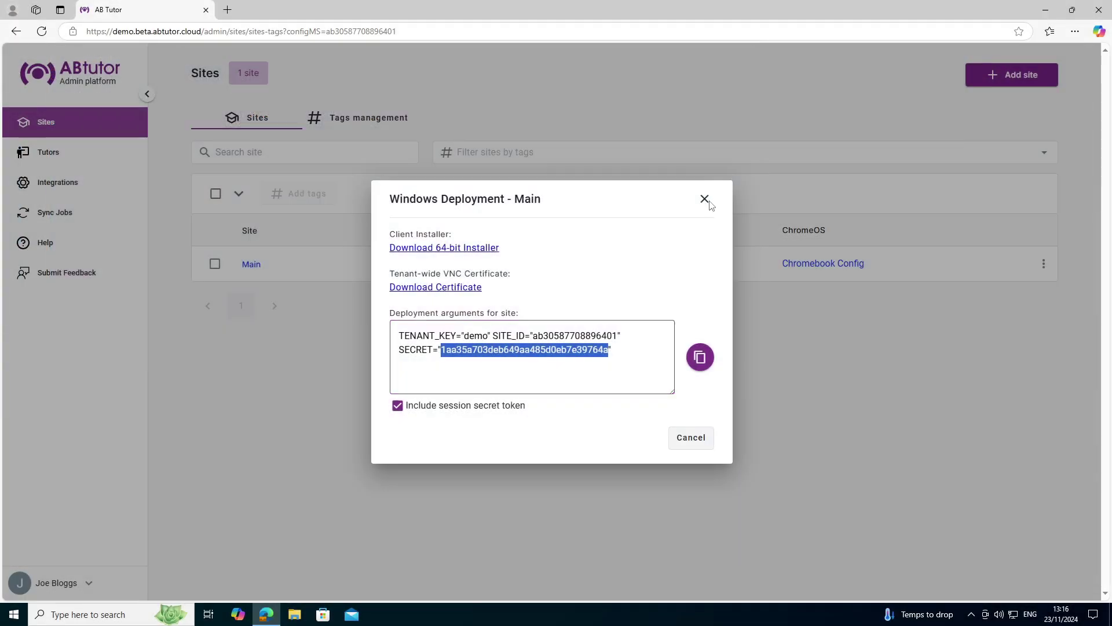
Step: Close the Main site's Windows deployment details in the AB Tutor admin platform
click(706, 201)
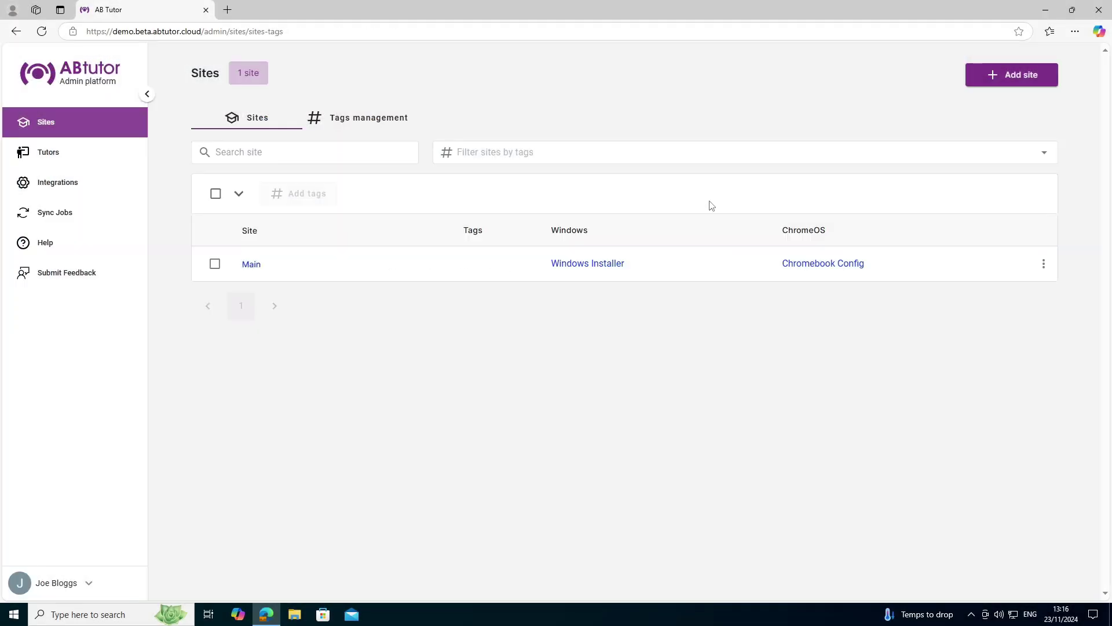